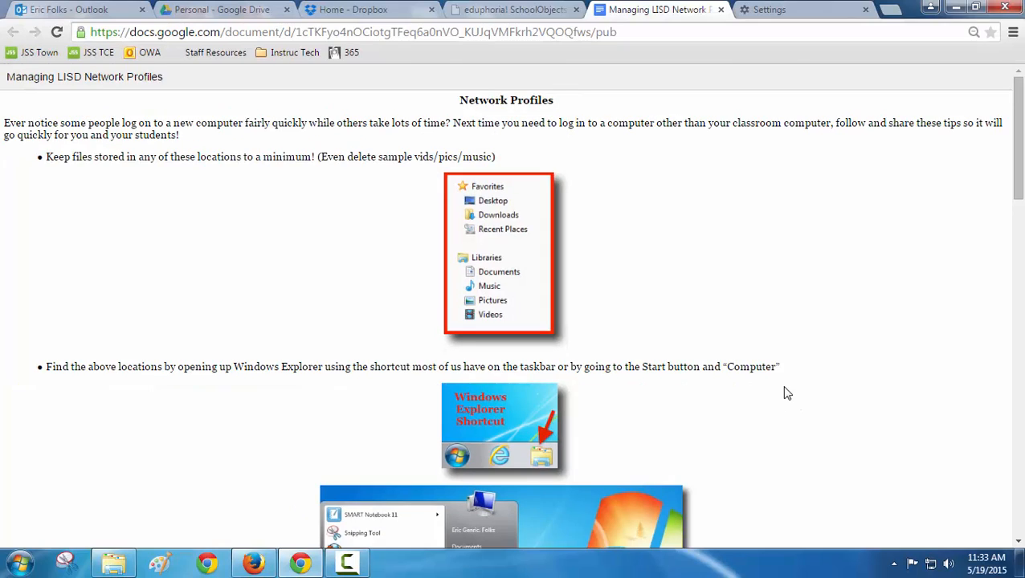
Open Windows Explorer and look through the files stored in the Desktop and Downloads folders
scroll(785, 396, down, 2)
scroll(786, 396, down, 2)
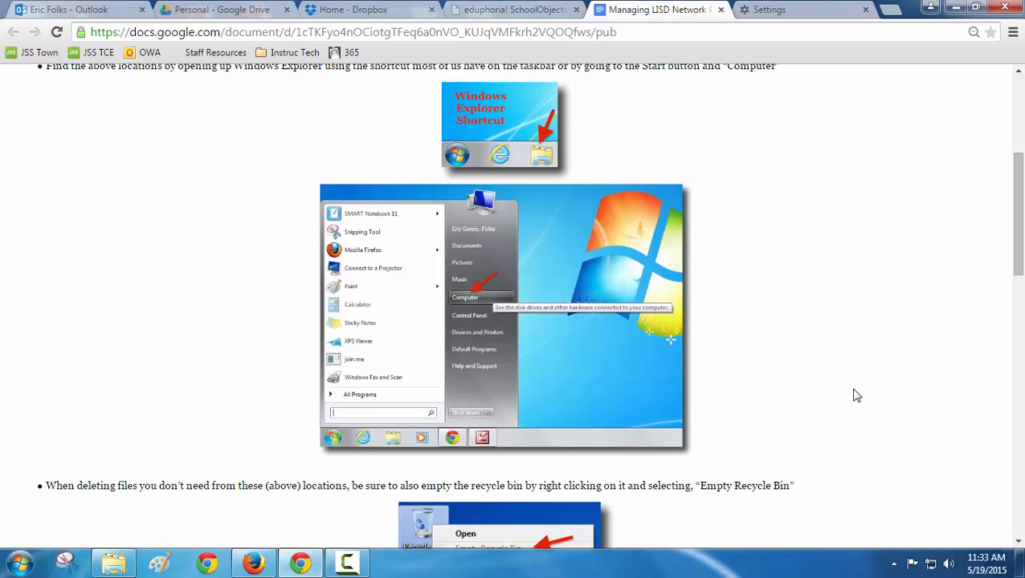
click(115, 567)
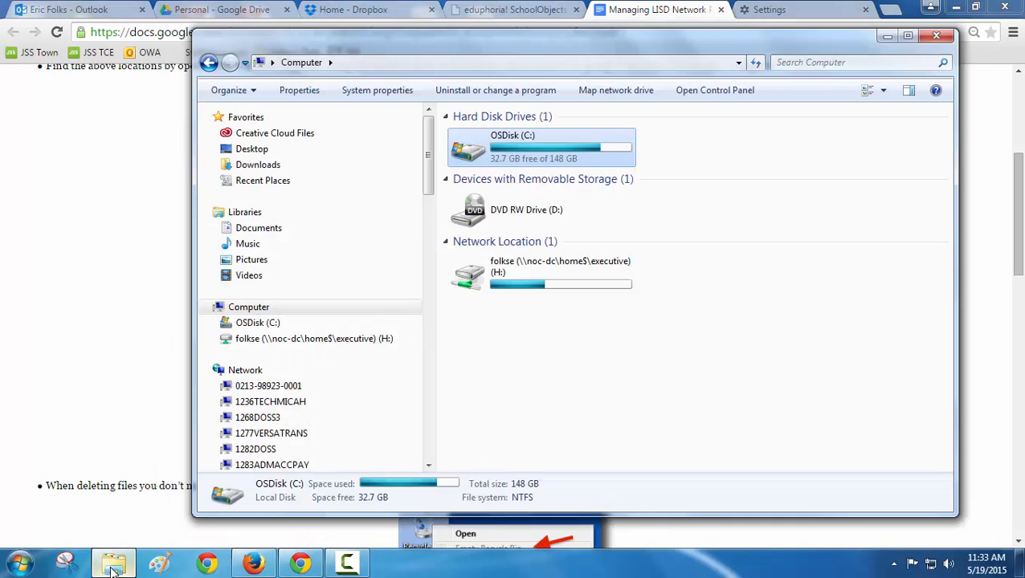
click(263, 151)
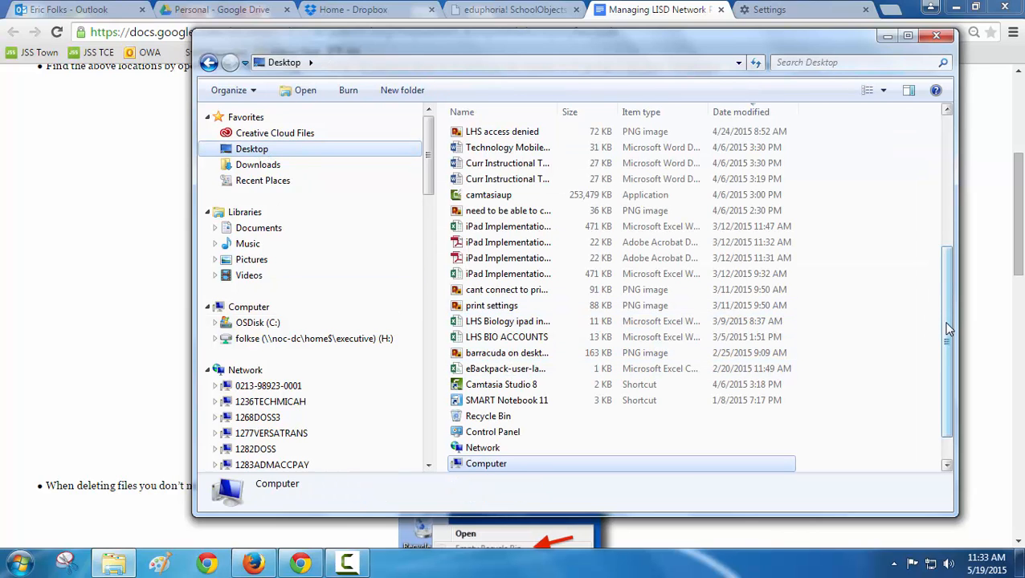
drag(946, 345, 944, 275)
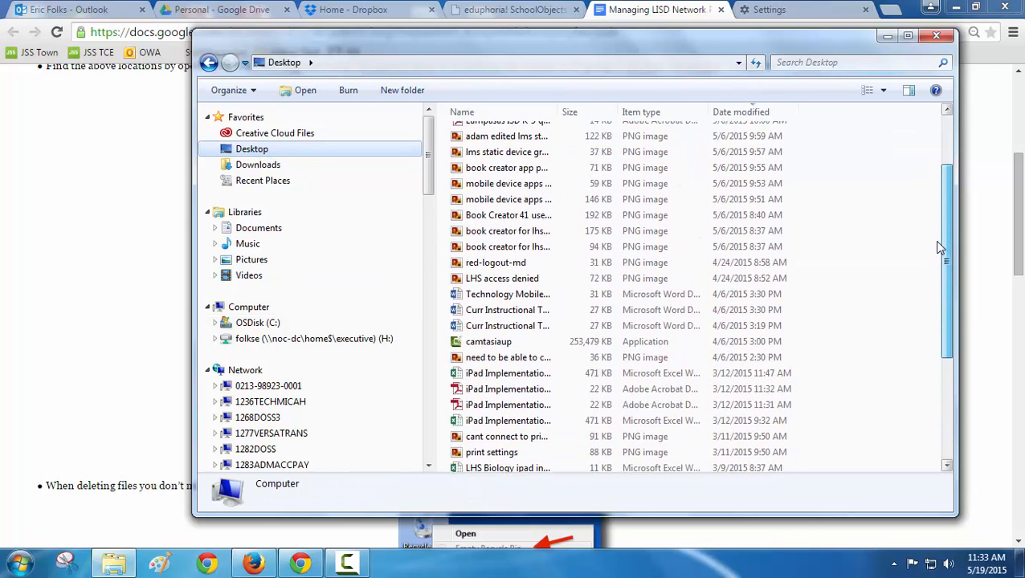
click(261, 166)
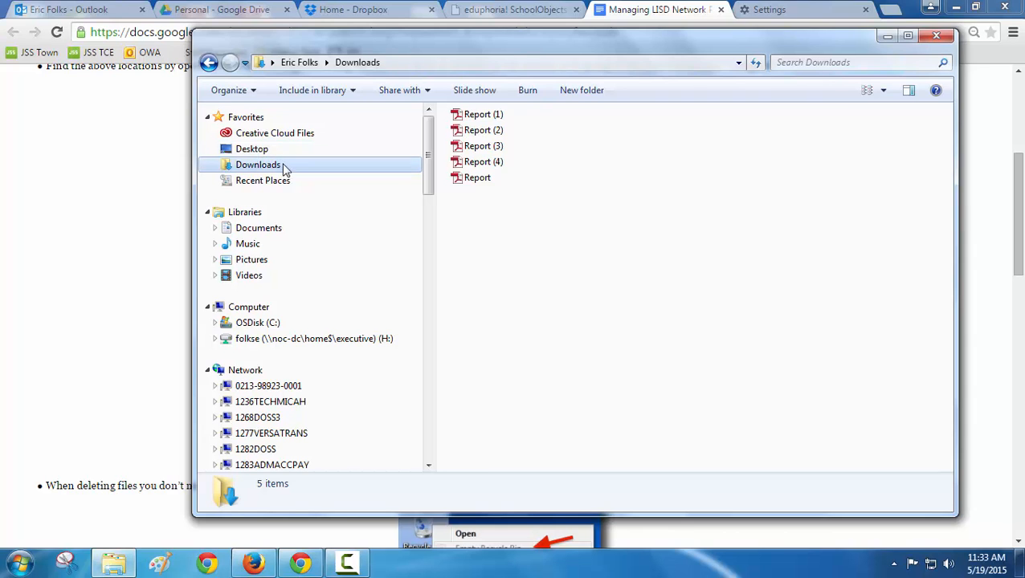
Look through the folders stored in the Documents library
click(275, 230)
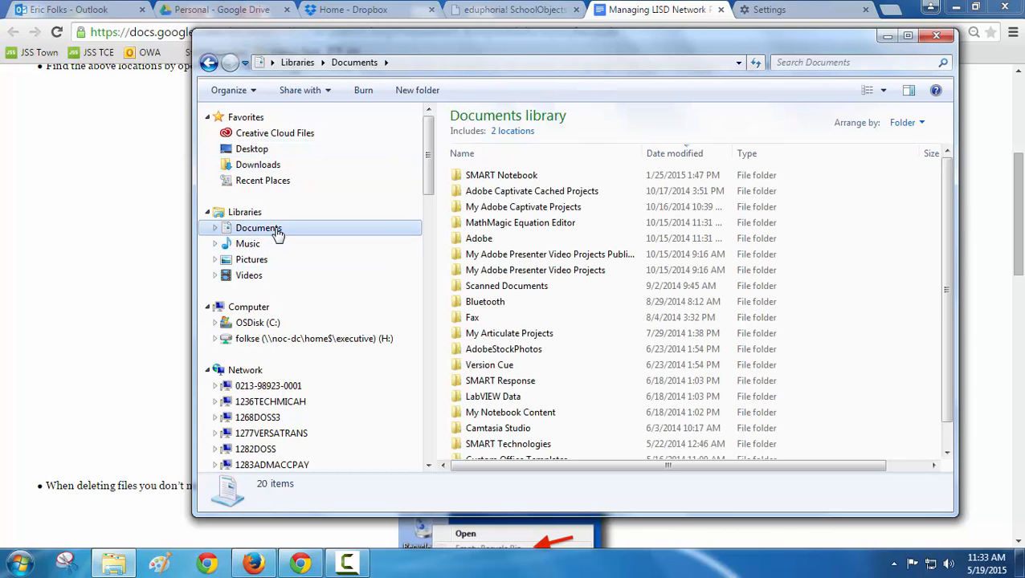
click(429, 315)
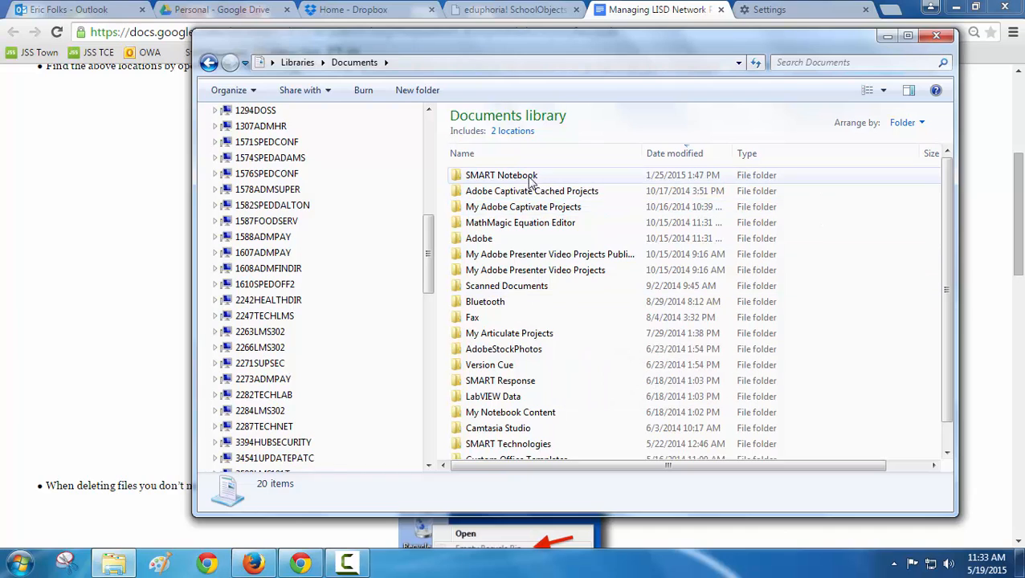
scroll(948, 285, down, 1)
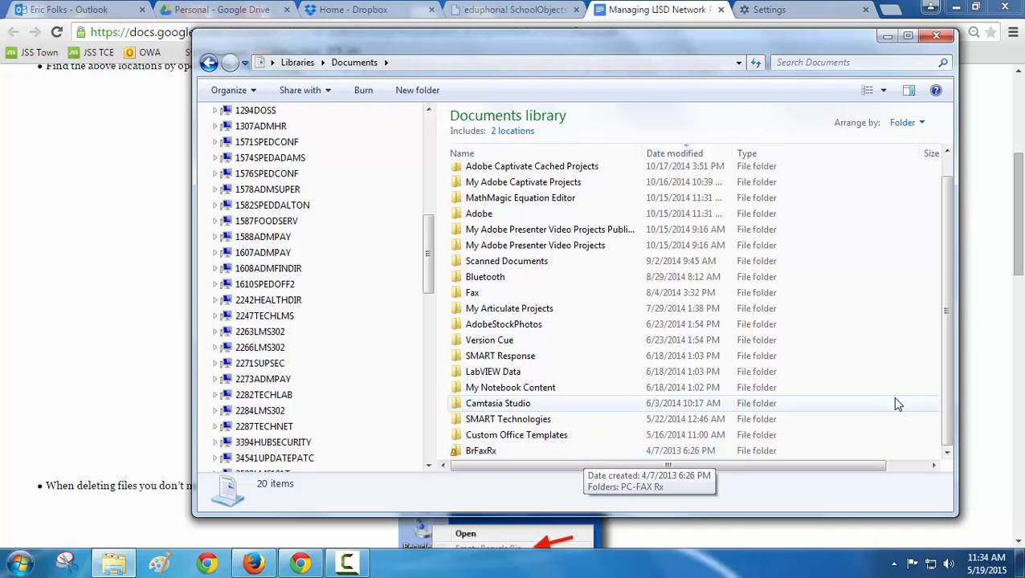
drag(949, 375, 963, 297)
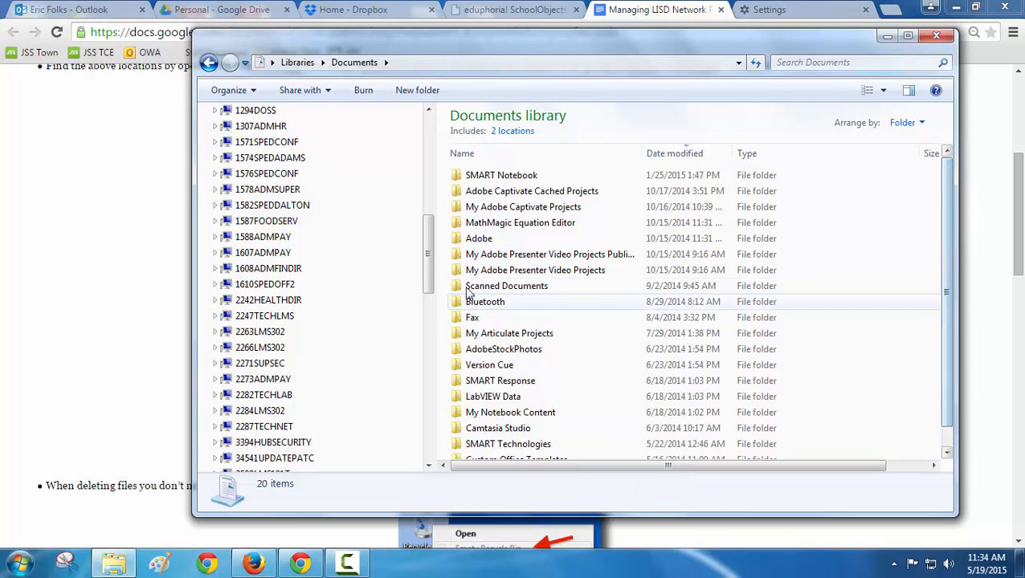
drag(427, 267, 425, 160)
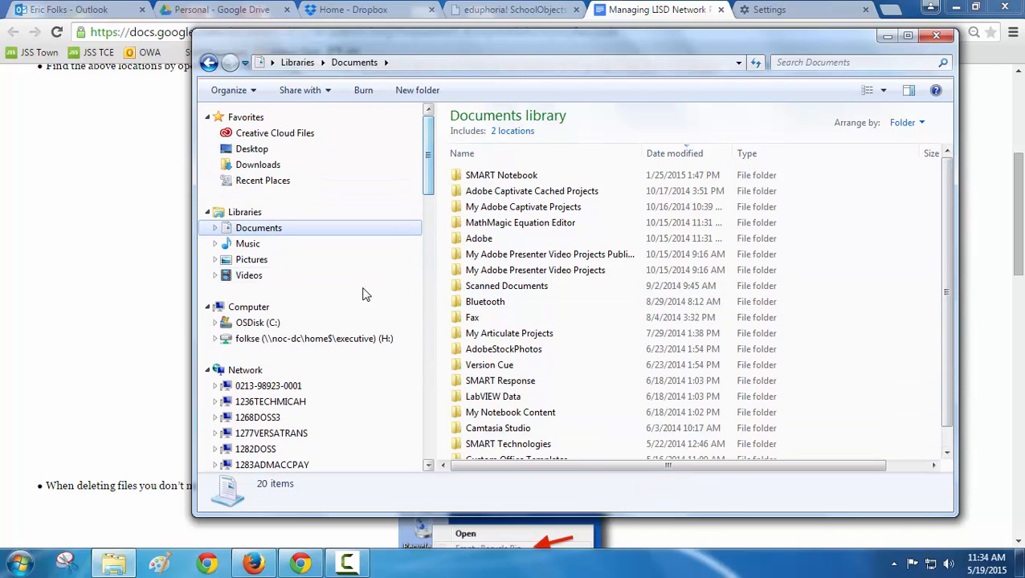
Check the Music library, including the contents of its Sample Music folder
click(247, 245)
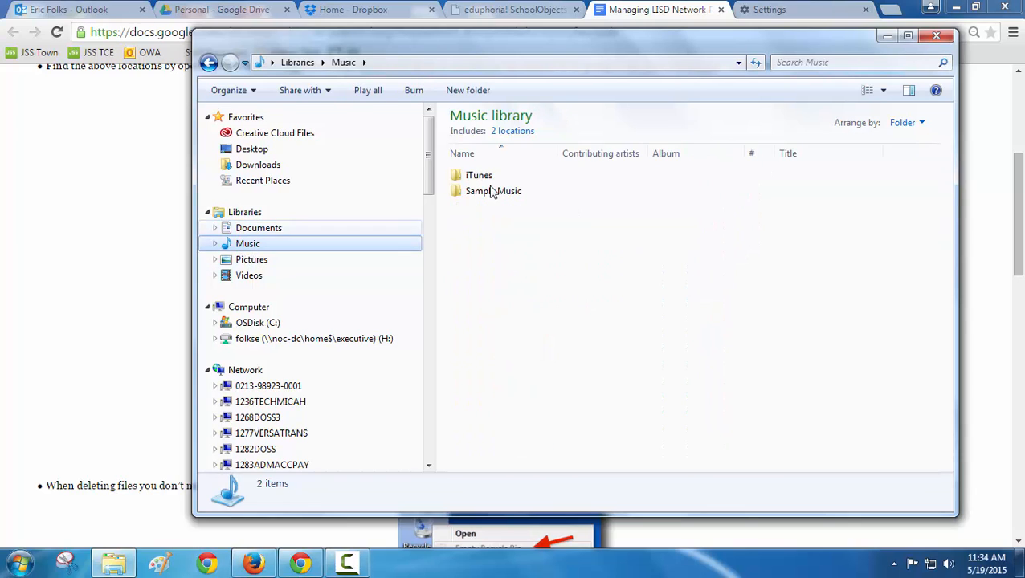
click(491, 196)
double_click(493, 195)
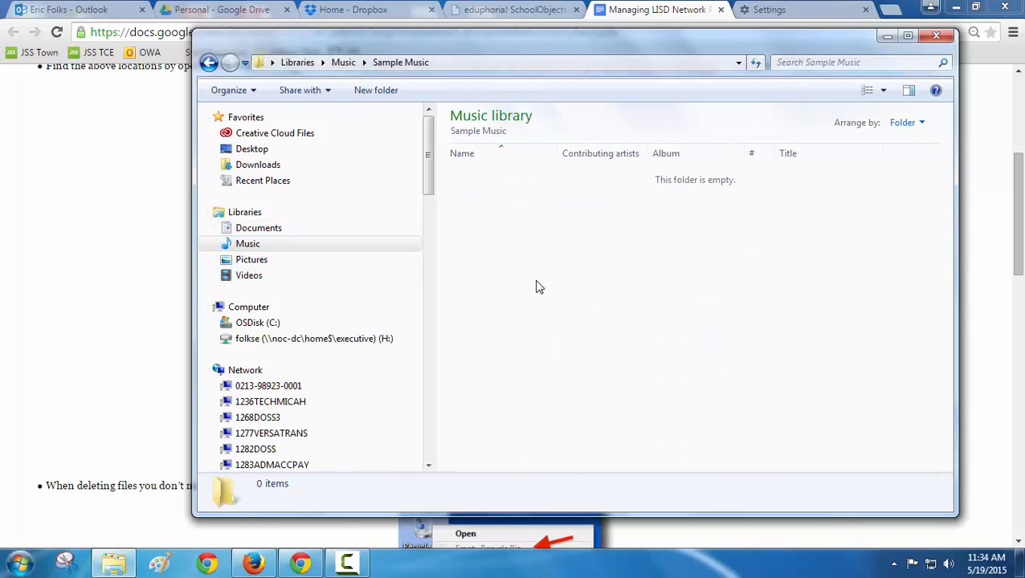
click(343, 62)
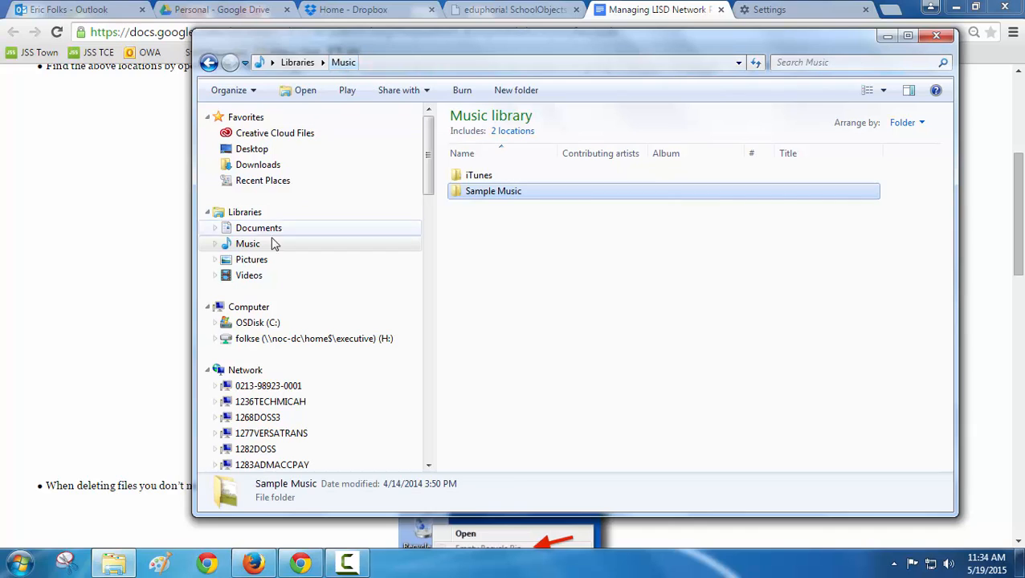
Check the contents of the Pictures and Videos libraries and return to the Desktop folder
click(251, 261)
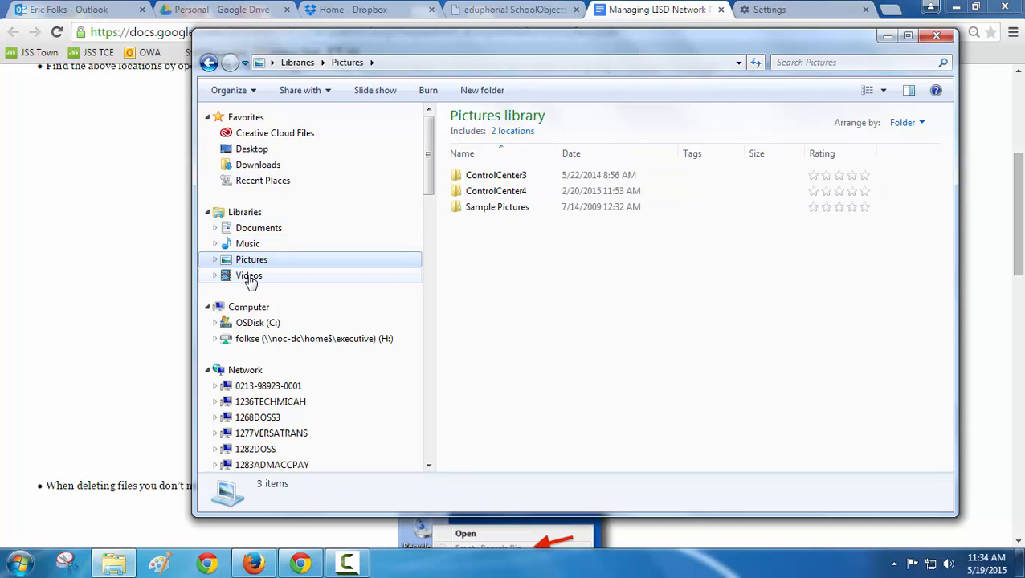
click(250, 278)
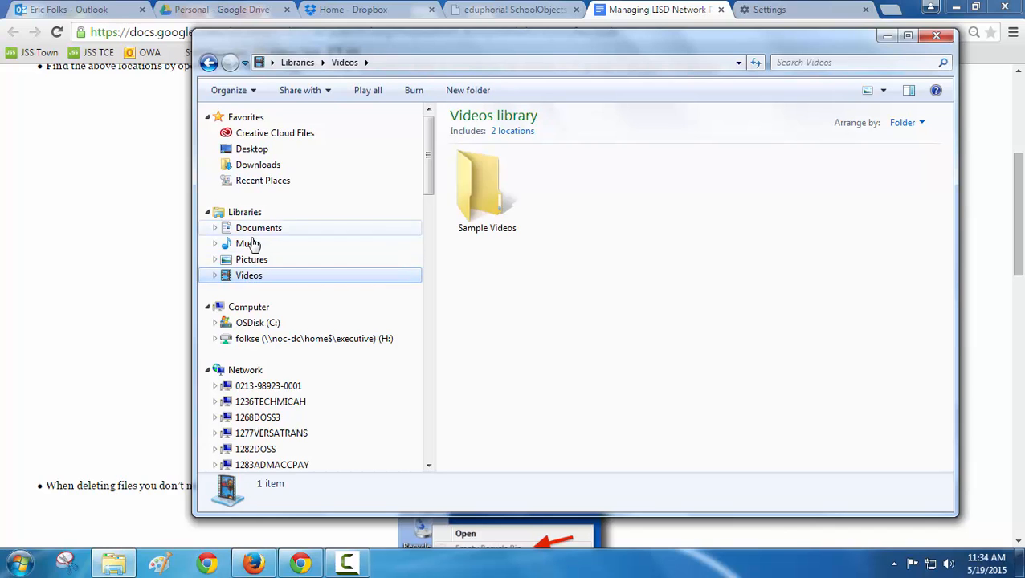
click(249, 149)
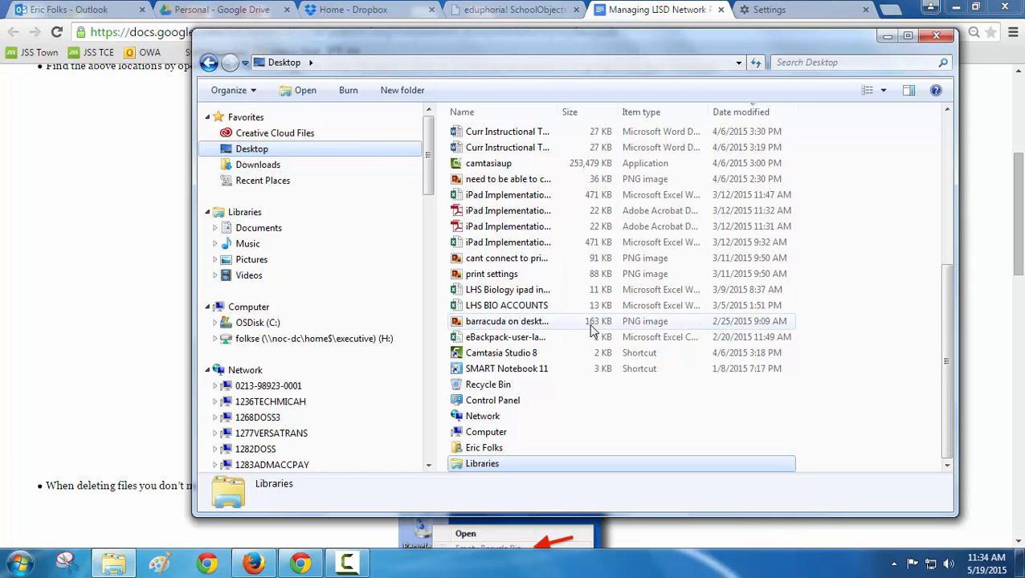
drag(492, 137, 357, 337)
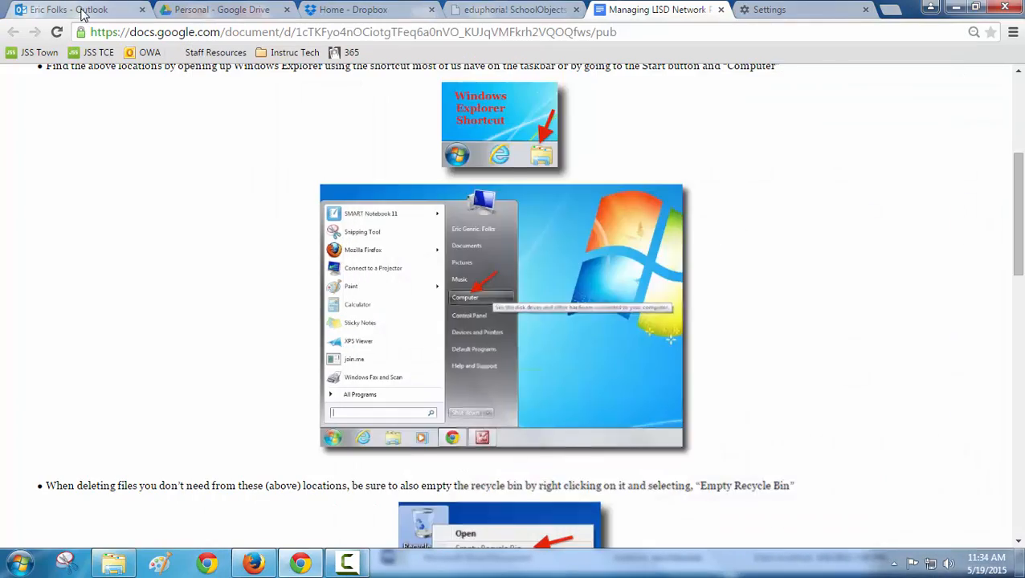
Switch to the Outlook page in the browser and open OneDrive from the Office 365 apps
click(83, 14)
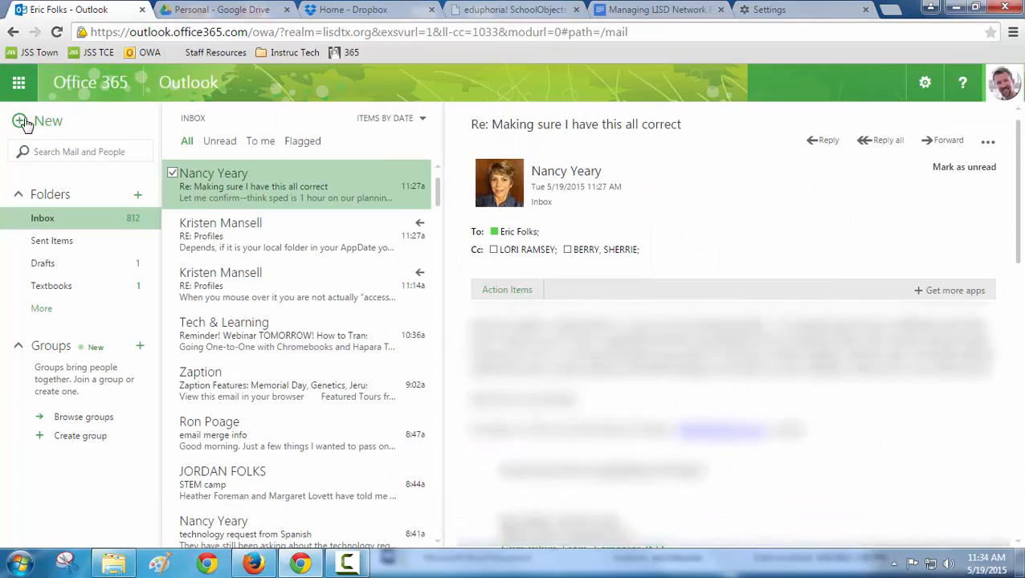
click(22, 84)
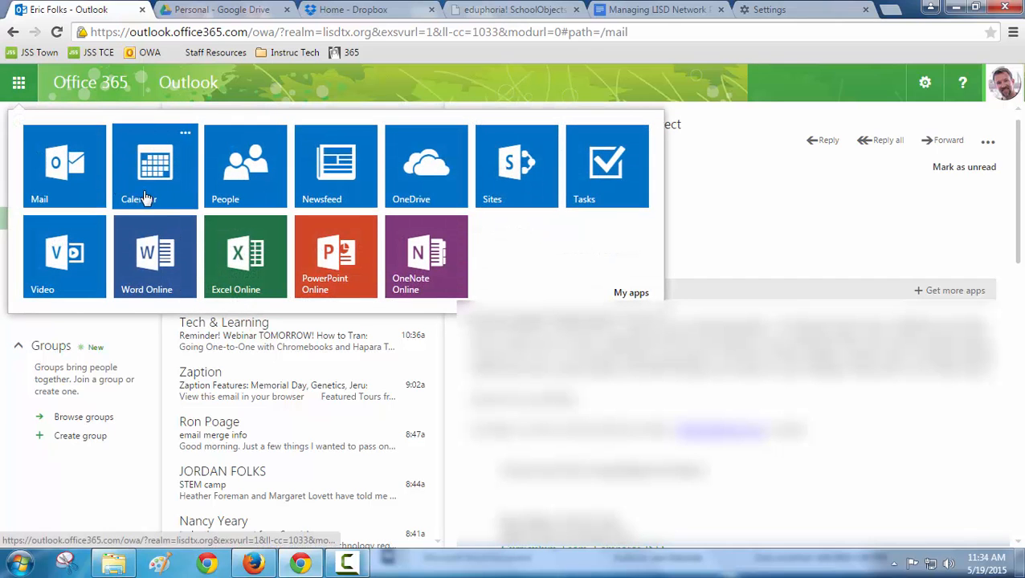
click(415, 168)
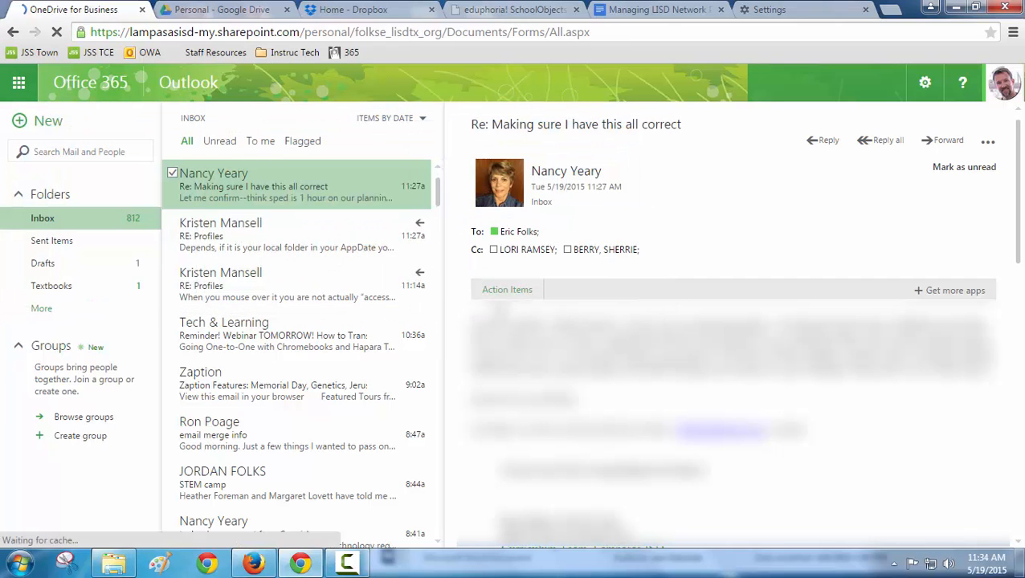
Shrink the browser window to expose the desktop and upload the "lms static device group now has 0 users" image to OneDrive Documents
click(975, 8)
drag(461, 26, 693, 36)
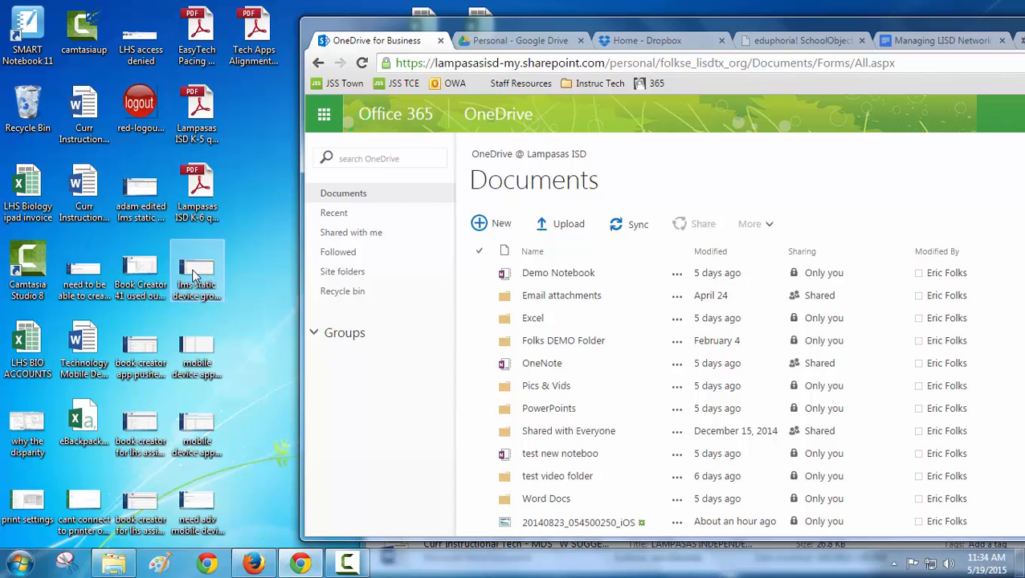
drag(193, 276, 630, 322)
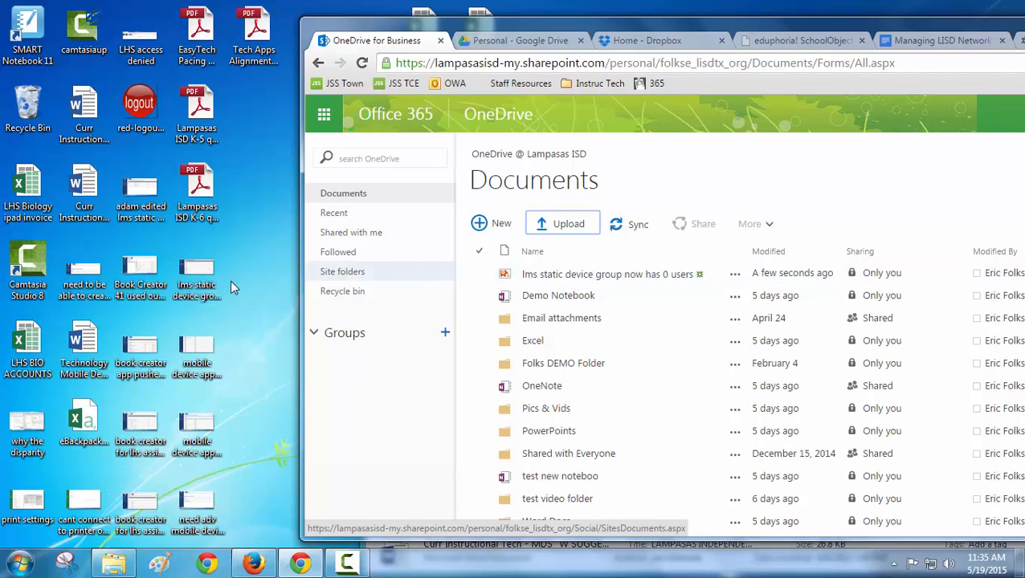
Try to upload the Lampasas ISD K-6 quote PDF from the desktop to OneDrive Documents
click(201, 285)
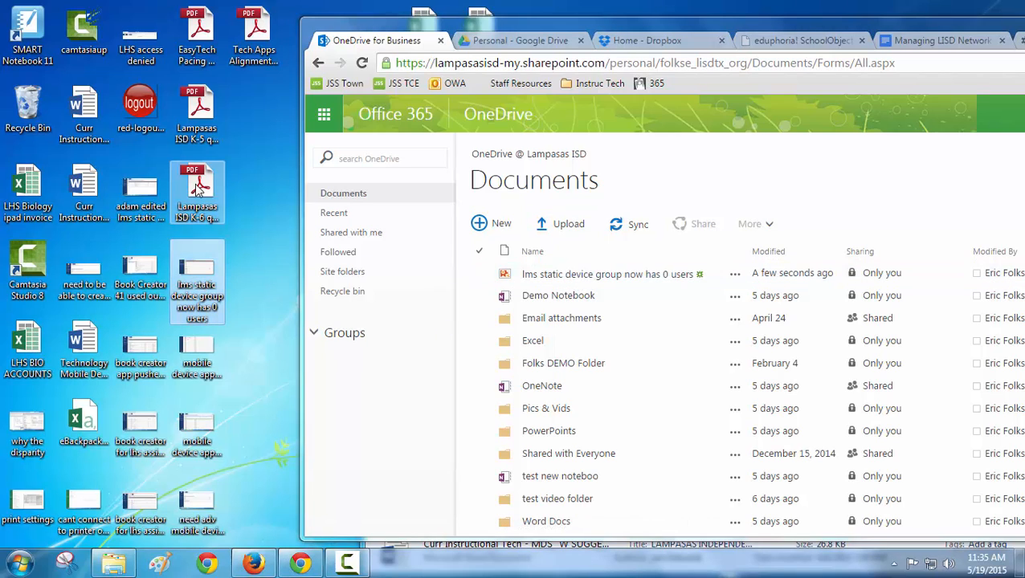
drag(197, 186, 584, 305)
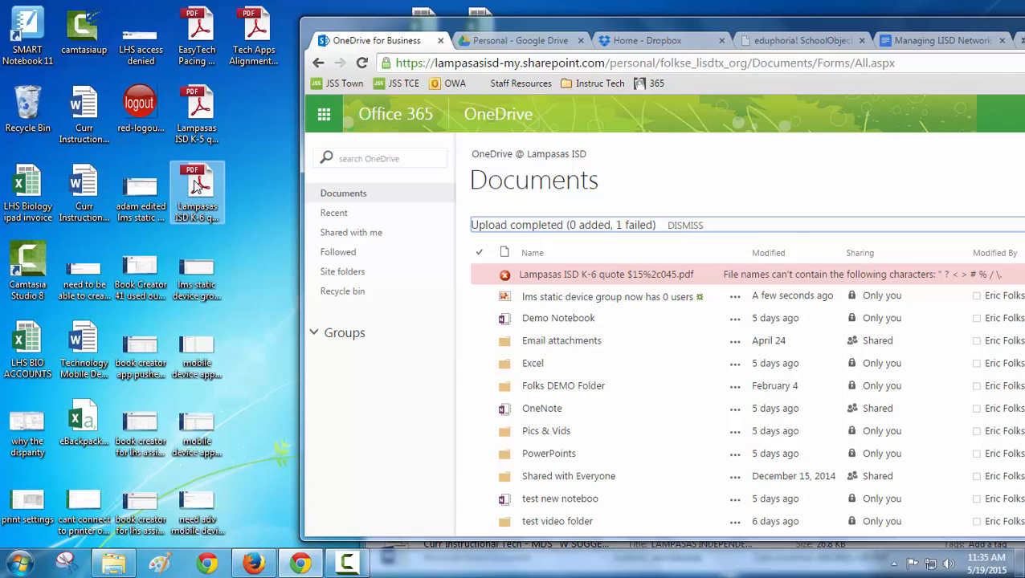
Upload the desktop image "mobile device apps shows book creator on devices associated with users not assigned the app 2" to OneDrive Documents
click(203, 274)
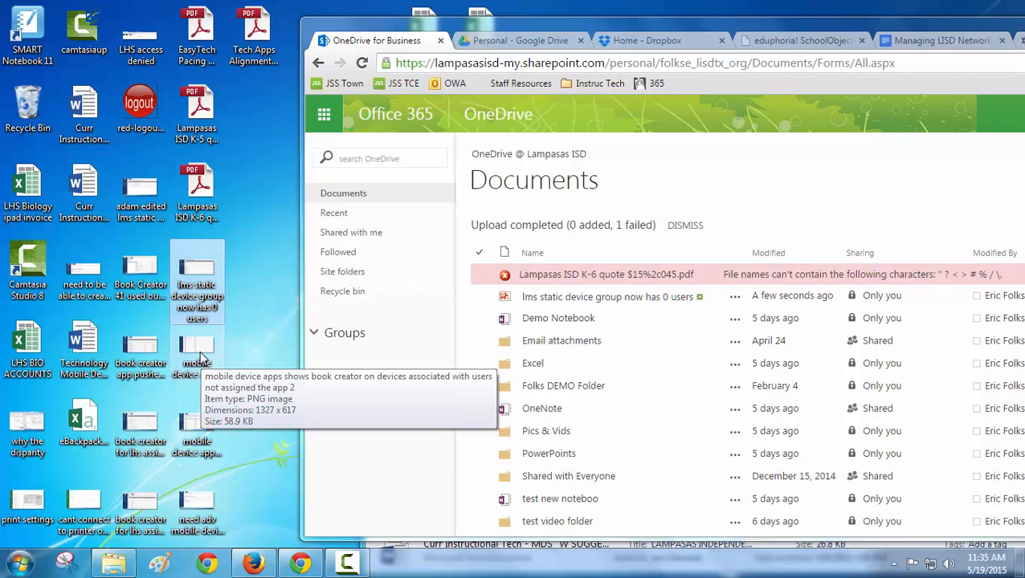
drag(202, 363, 518, 373)
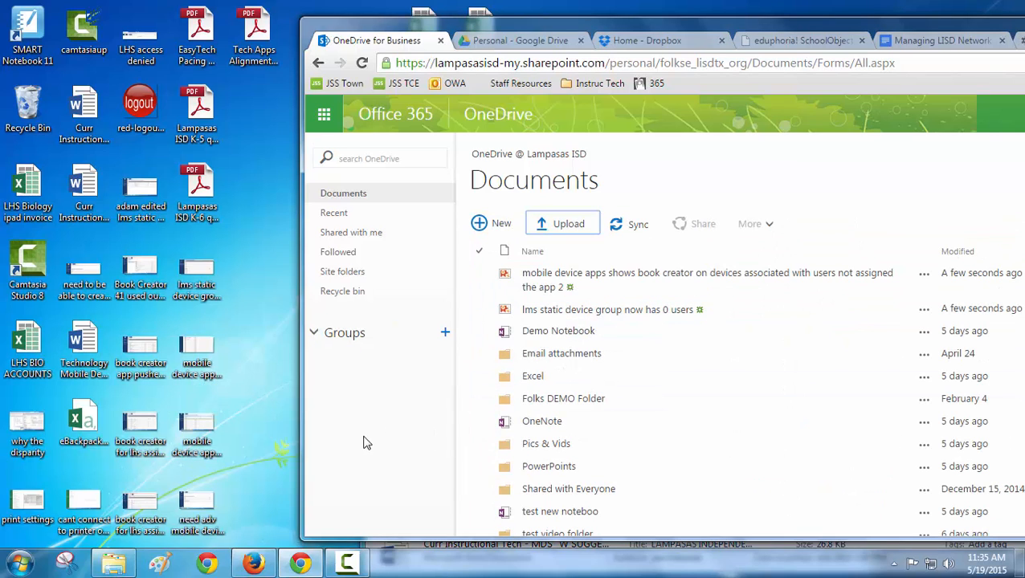
View the options for creating new files and folders in OneDrive Documents
click(489, 223)
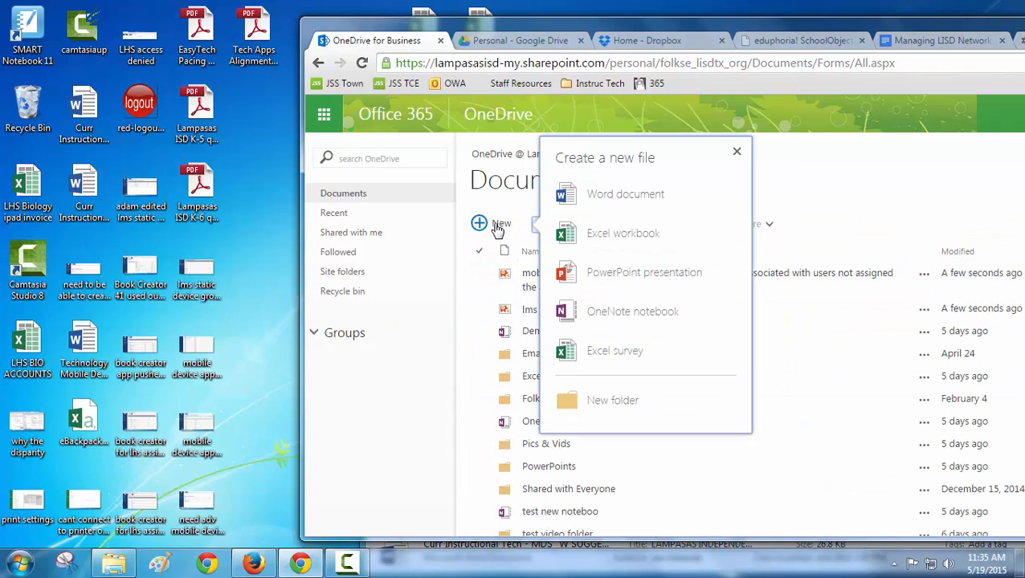
click(612, 401)
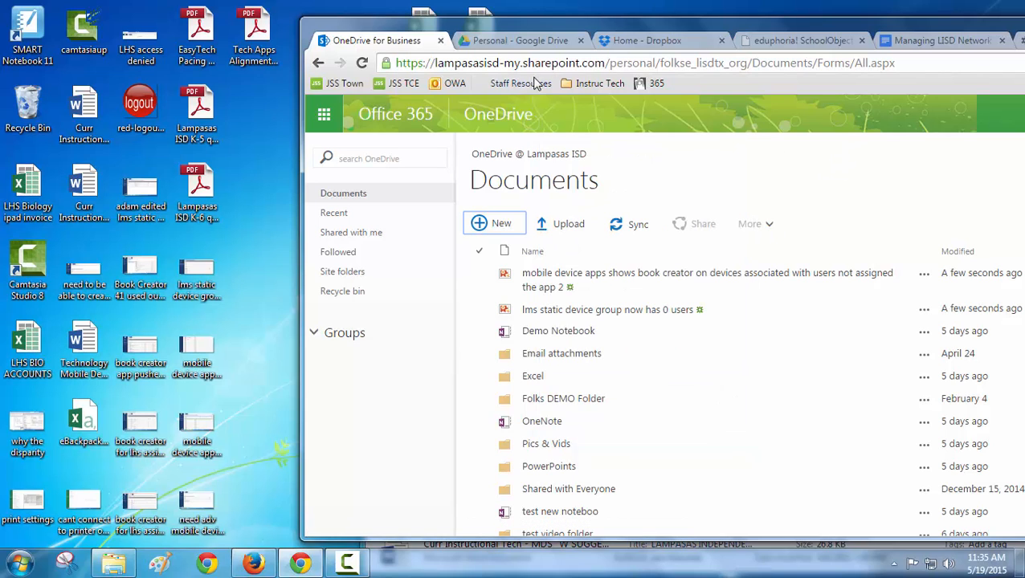
Upload "need adv mobile device search.PNG" from the desktop to the Personal folder in Google Drive and maximize the browser window
click(522, 40)
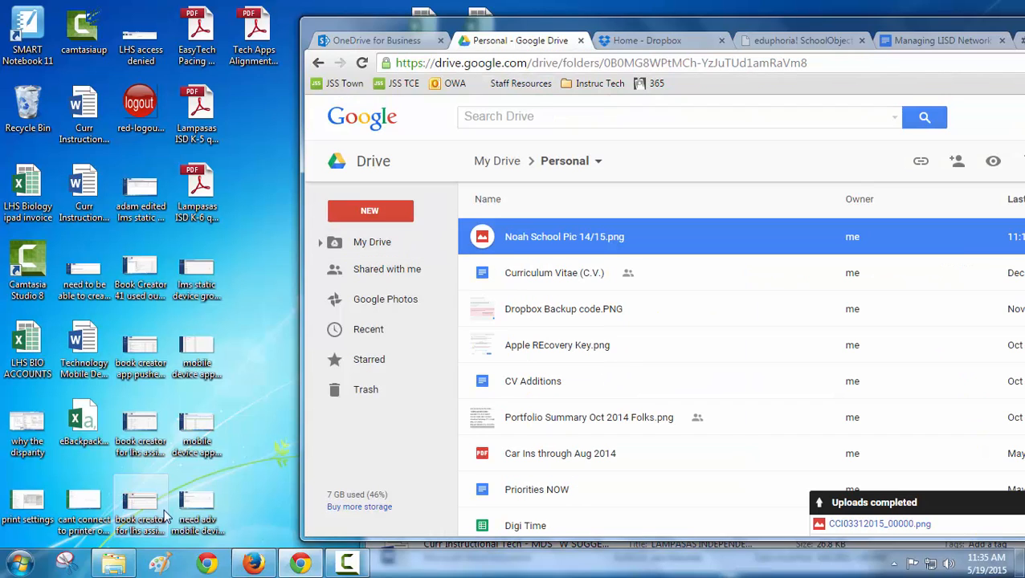
drag(196, 507, 655, 305)
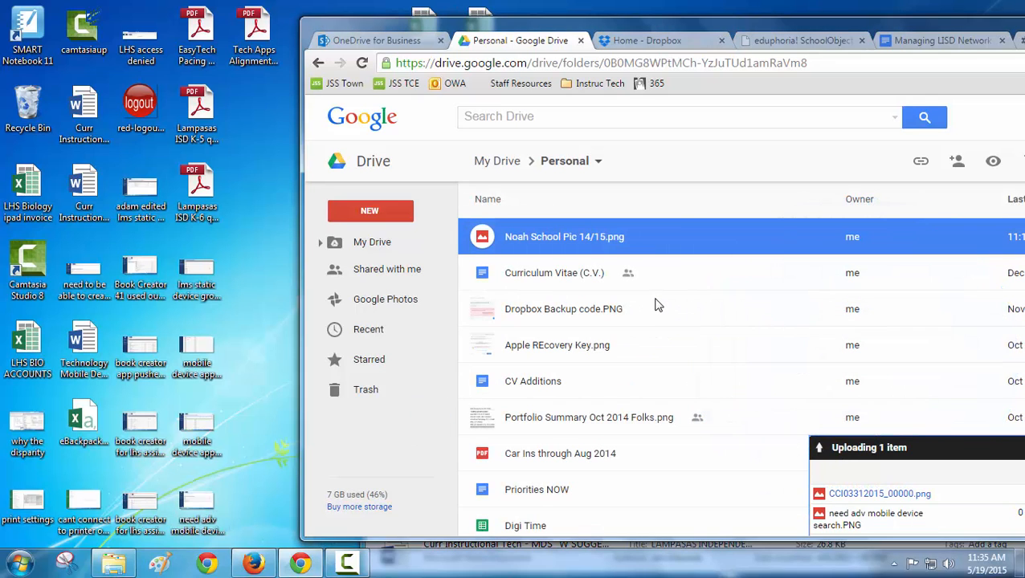
drag(771, 27, 495, 40)
click(931, 39)
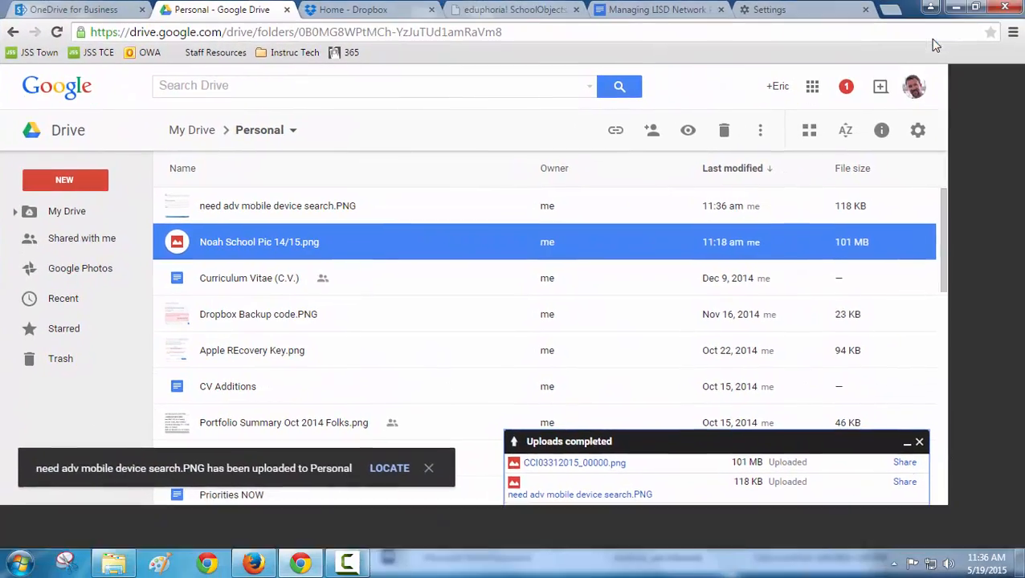
Restore the browser window to a smaller size and move it aside to expose the desktop icons
click(976, 10)
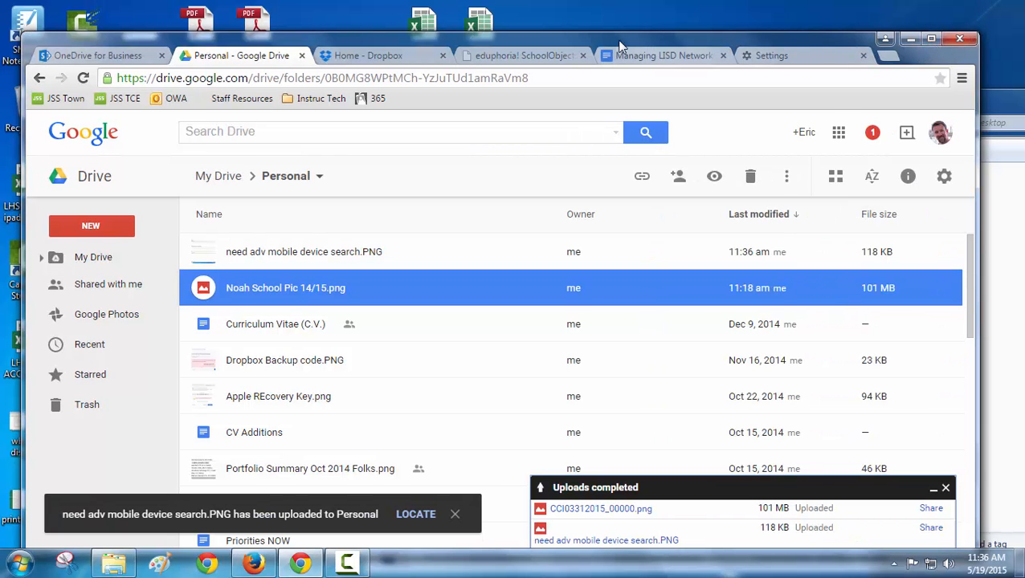
drag(601, 36, 846, 2)
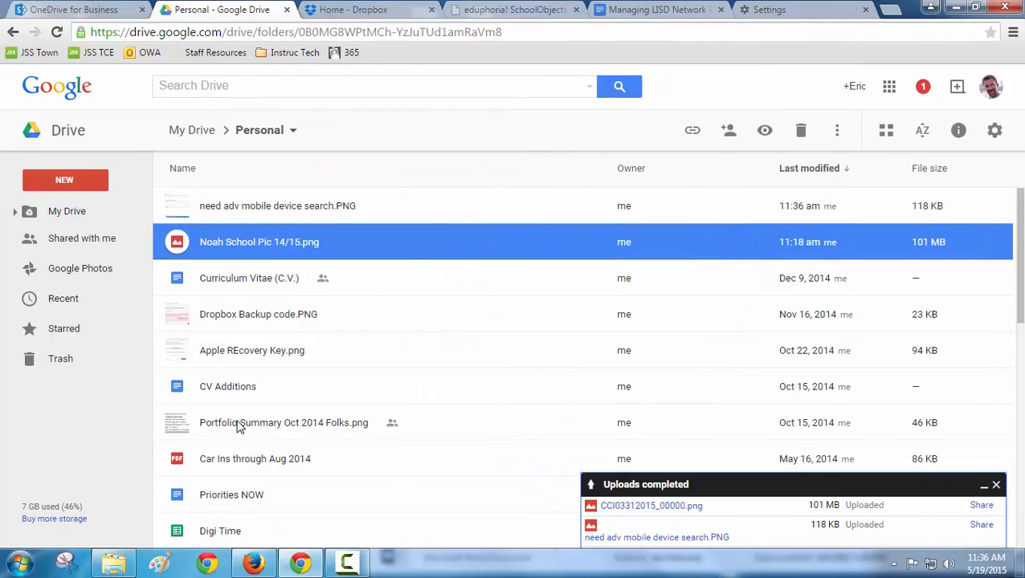
click(976, 10)
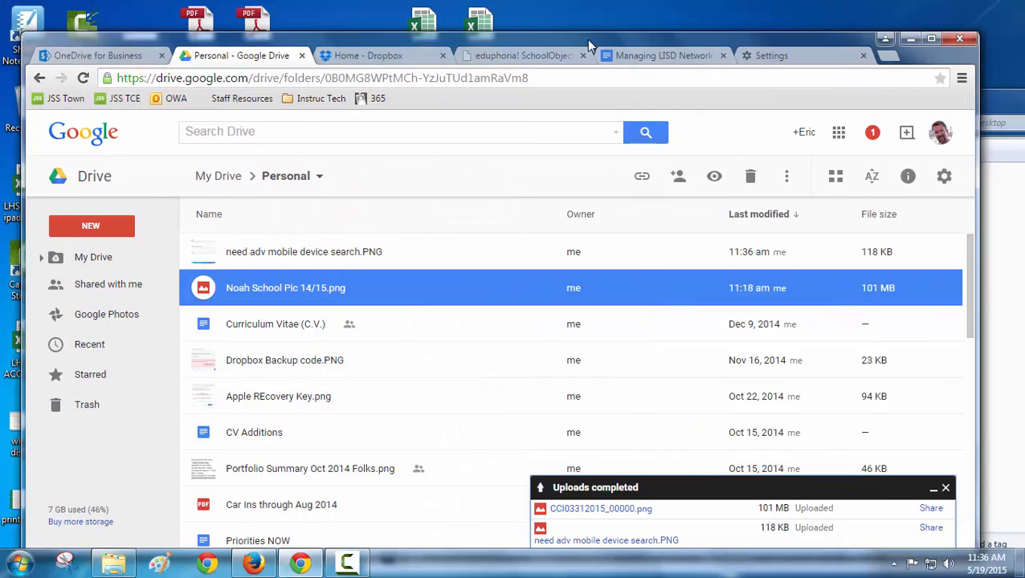
drag(586, 40, 751, 29)
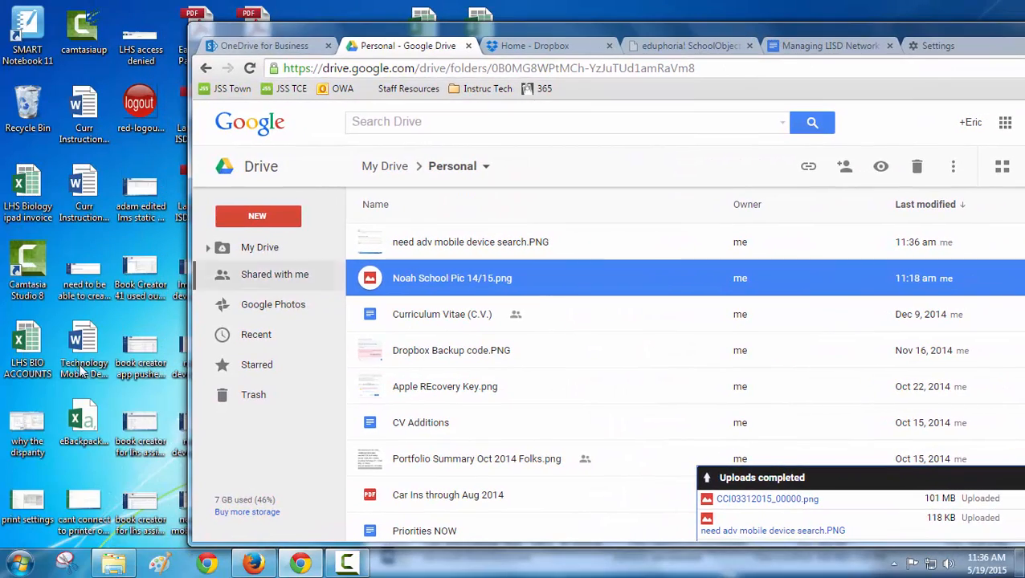
click(279, 219)
click(295, 282)
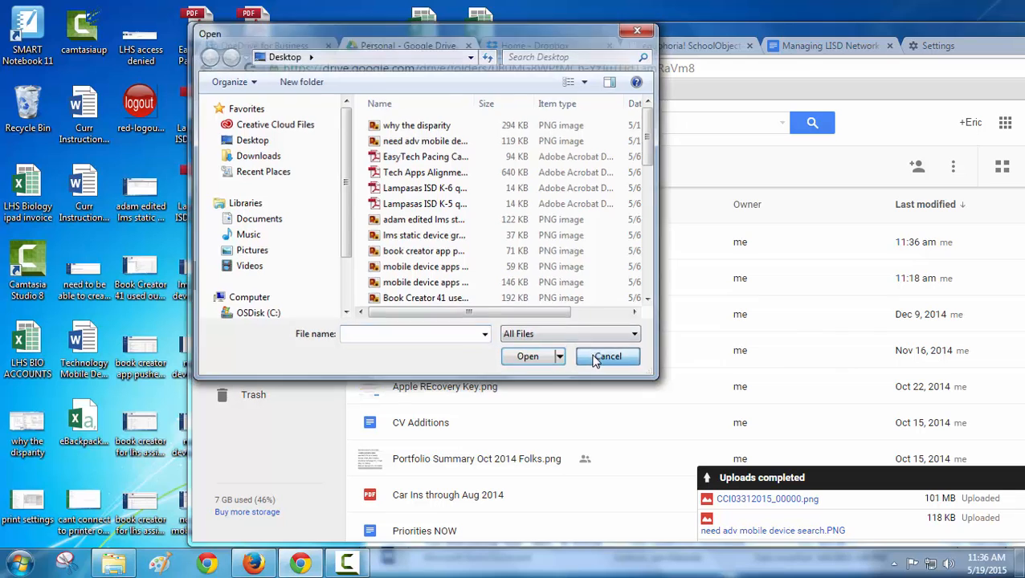
click(604, 357)
Upload the desktop files from "why the disparity" through "lms static device group now has 0 users" to OneDrive Documents, skipping the duplicate file
click(293, 46)
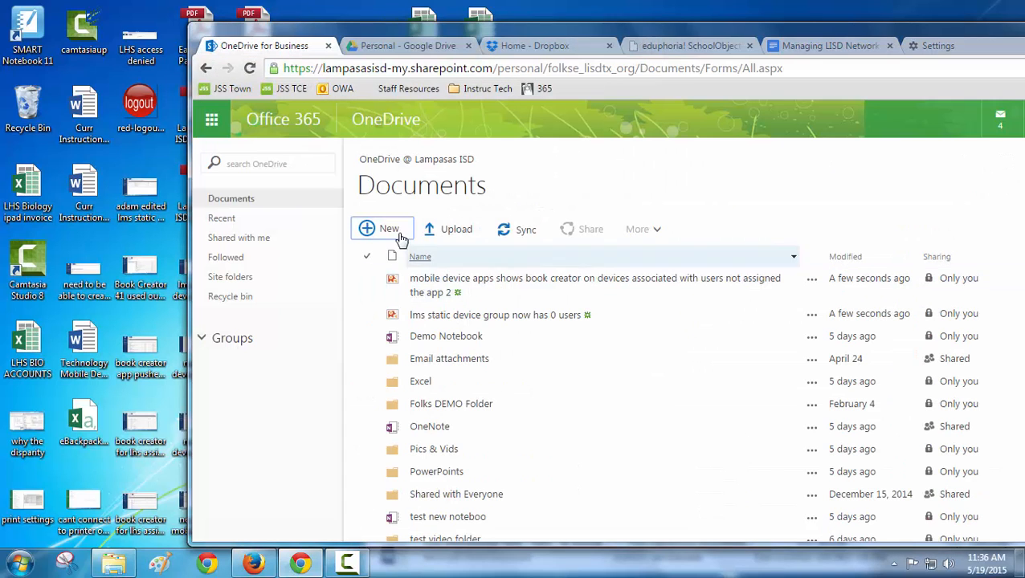
click(456, 231)
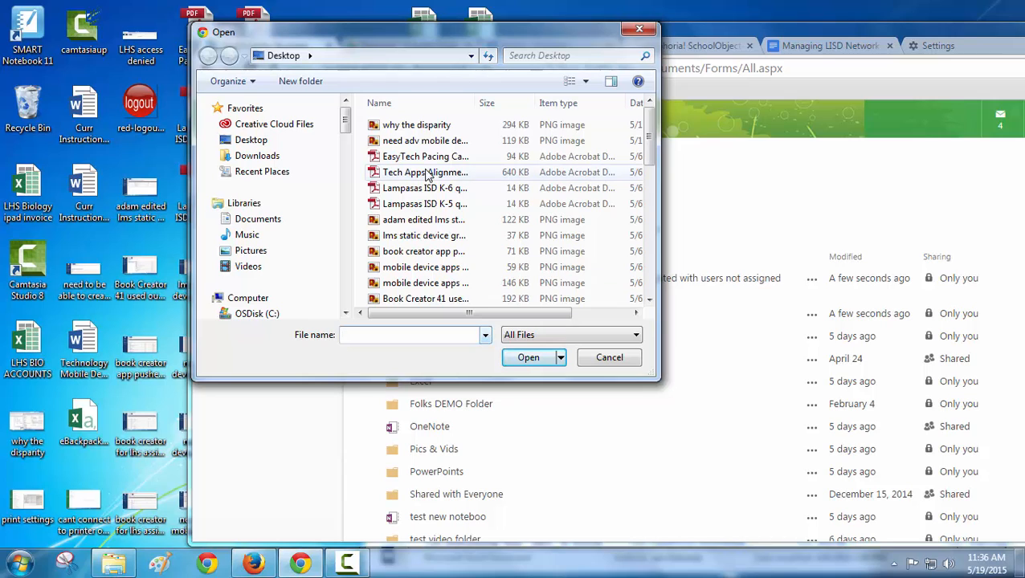
click(416, 126)
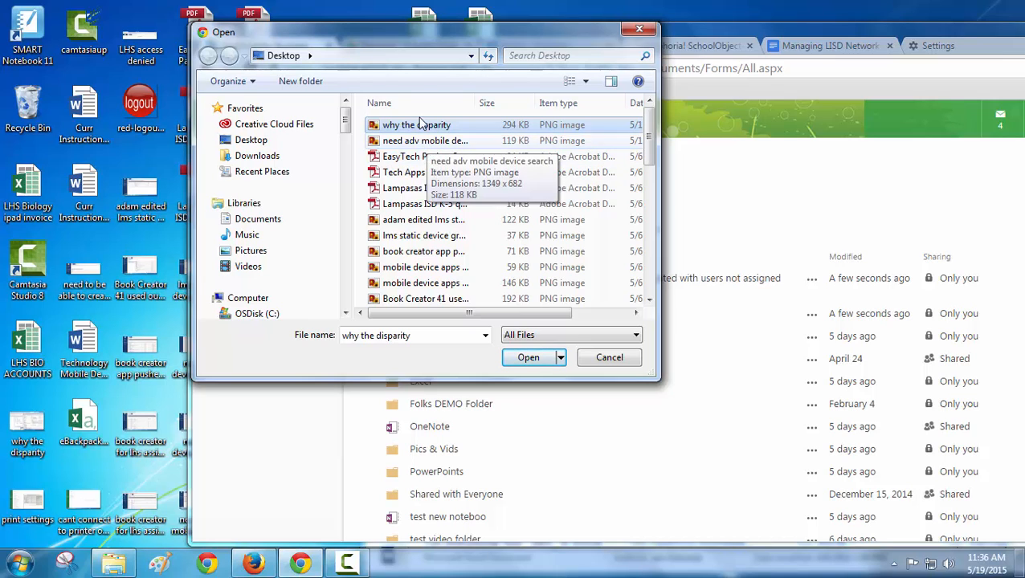
shift+click(420, 235)
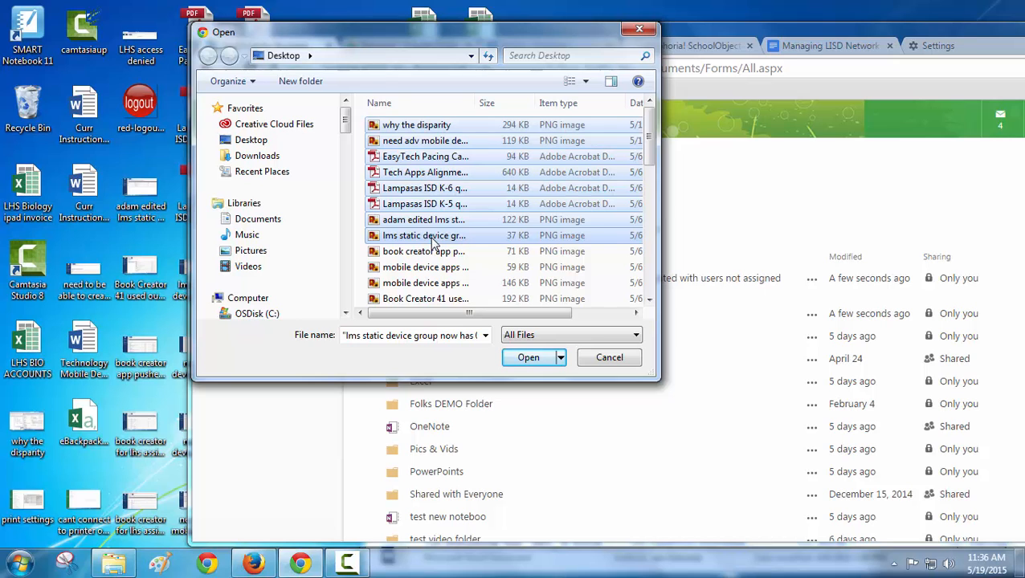
click(529, 358)
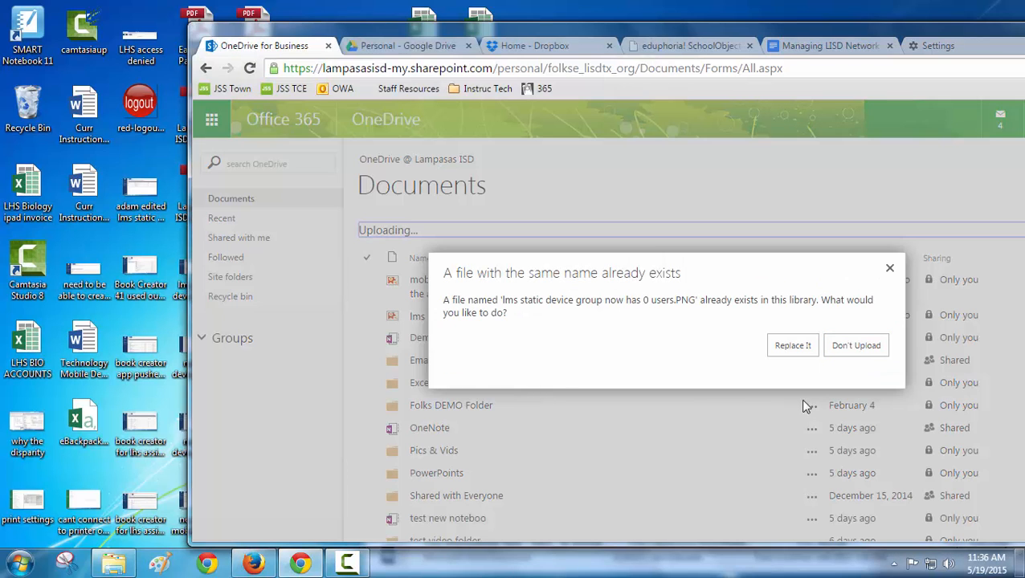
click(853, 350)
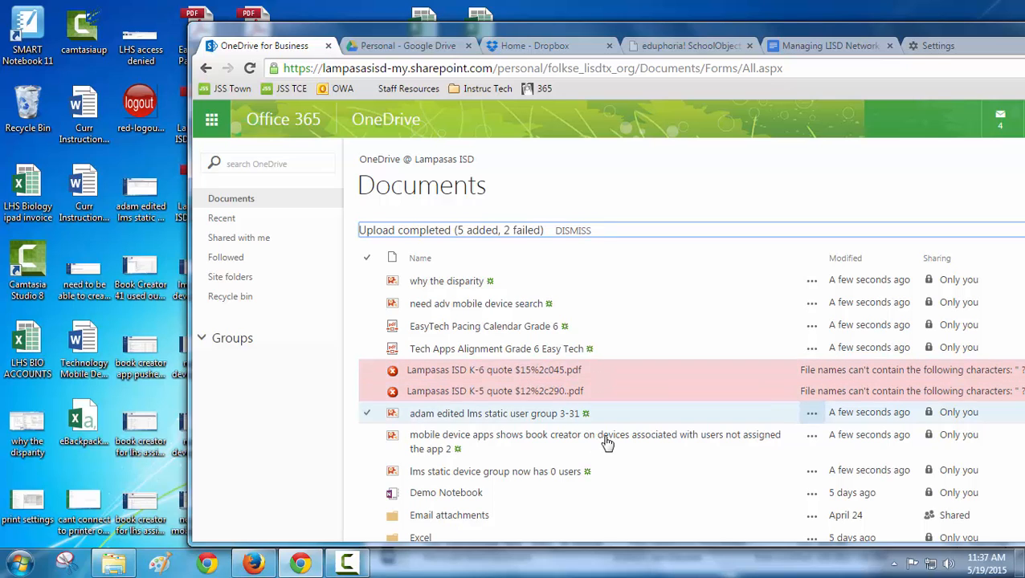
click(391, 373)
click(390, 387)
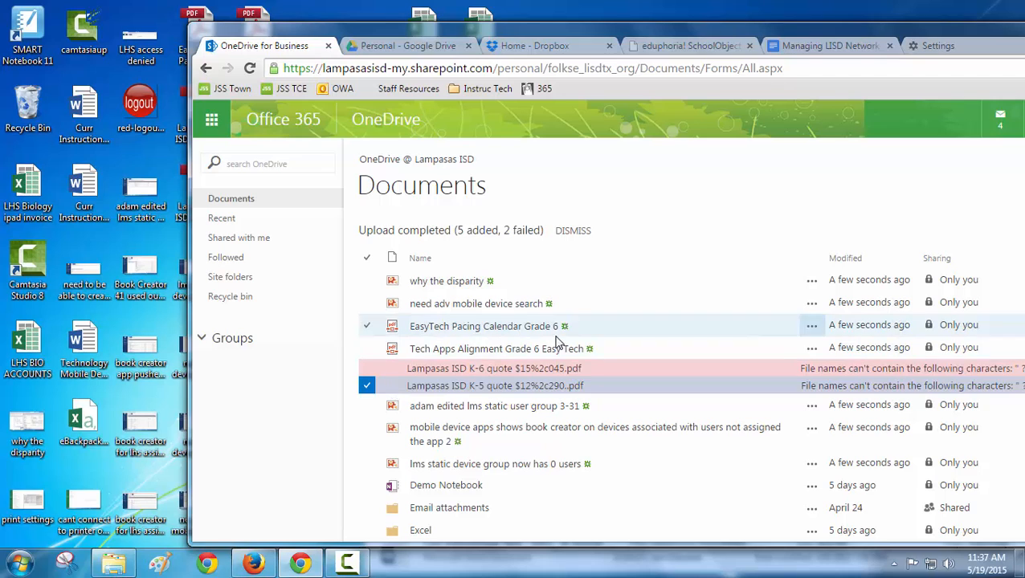
Start a file upload to Google Drive's Personal folder and select the desktop images from the lms static device group through the book creator ones
click(399, 47)
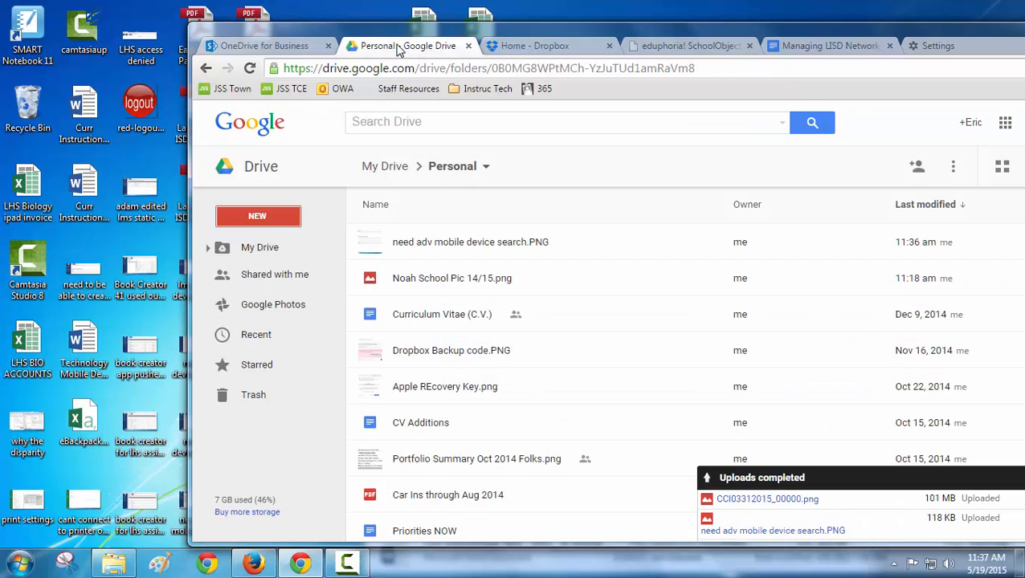
click(257, 217)
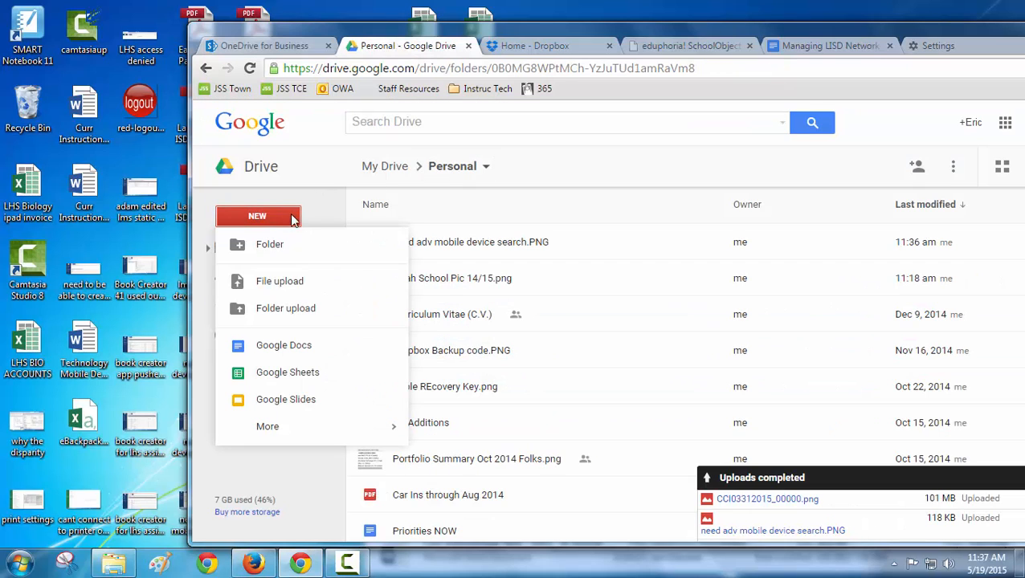
click(282, 282)
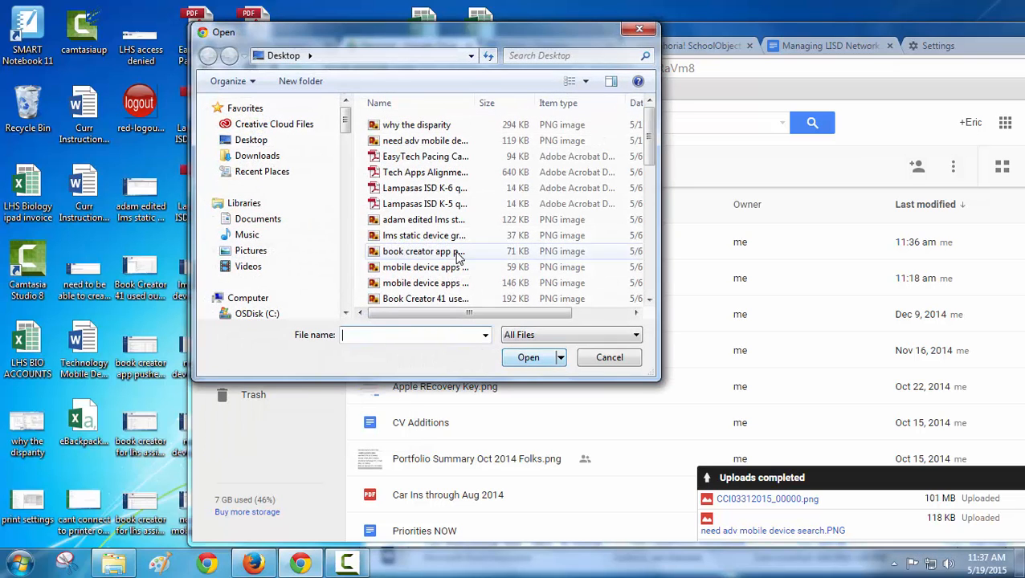
click(426, 220)
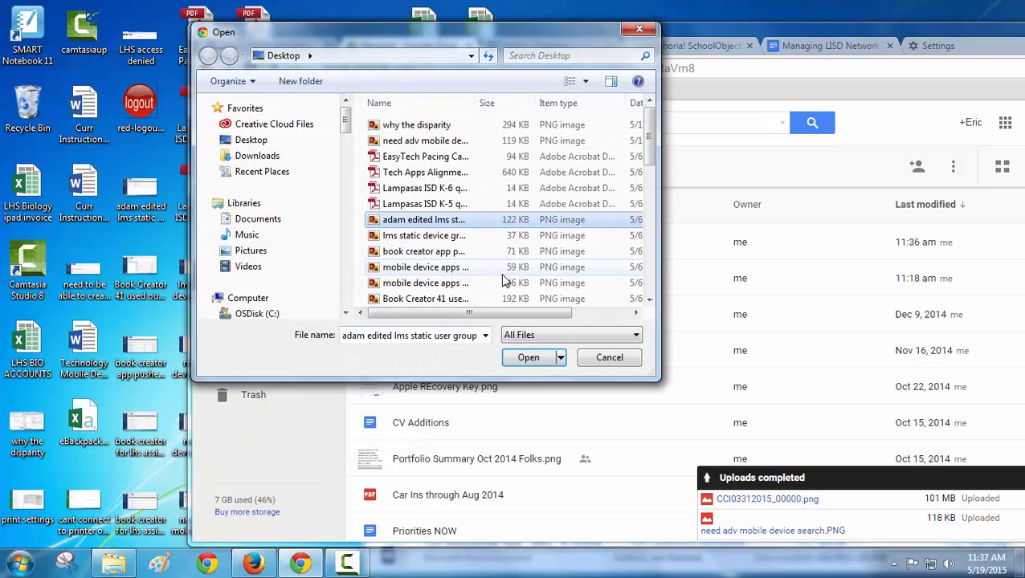
click(413, 237)
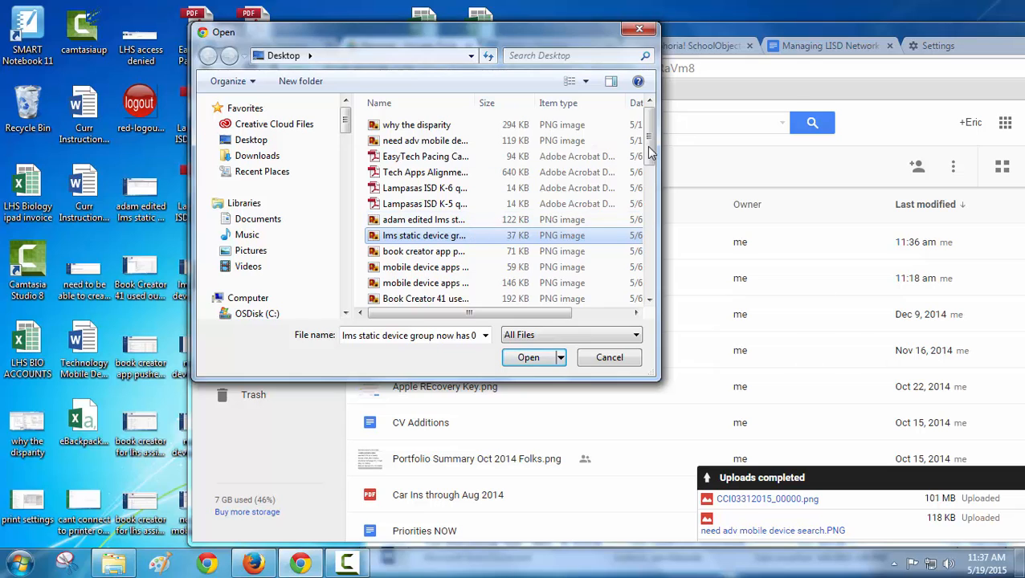
scroll(409, 193, down, 2)
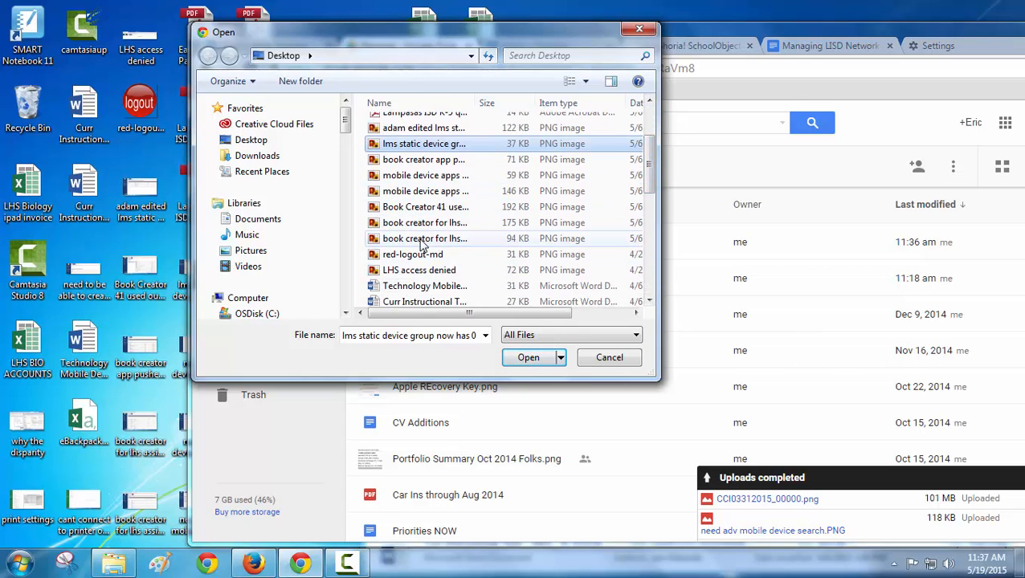
shift+click(420, 243)
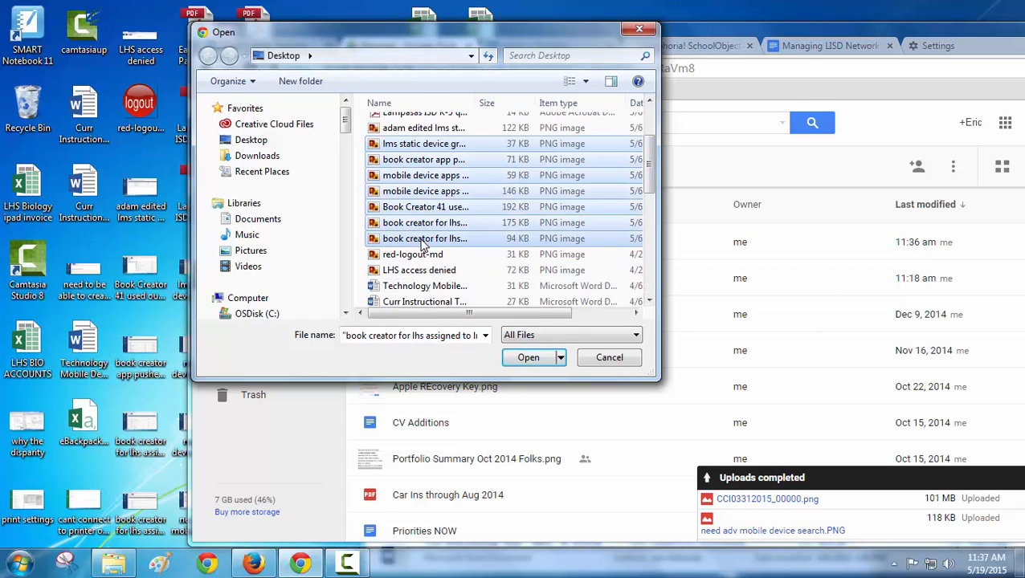
Add the Technology Mobile and older Curr Instructional Tech documents, "need to be able to c..." and red-logout-md to the selection, and cancel the upload
drag(652, 177, 649, 200)
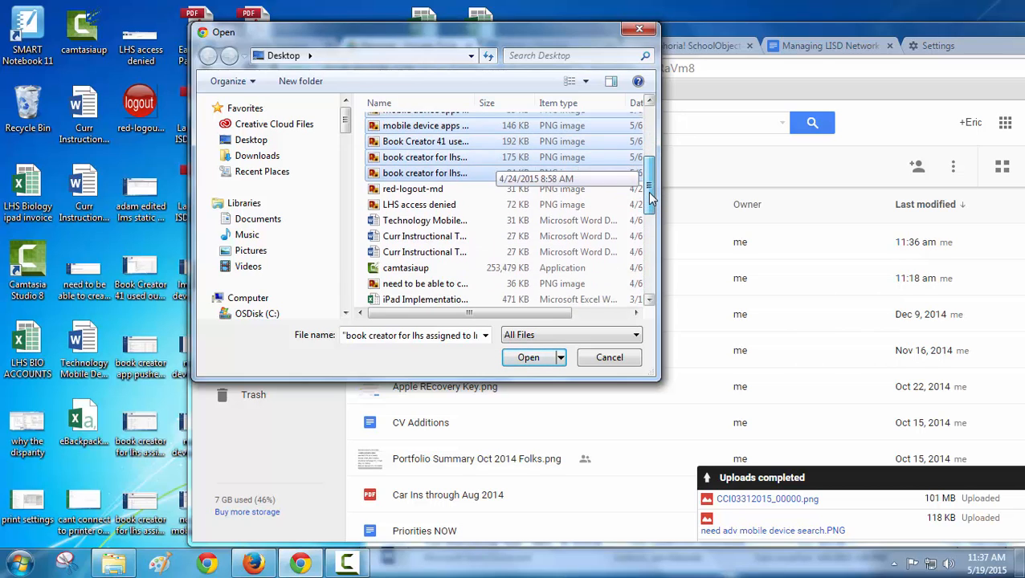
ctrl+click(434, 221)
ctrl+click(431, 254)
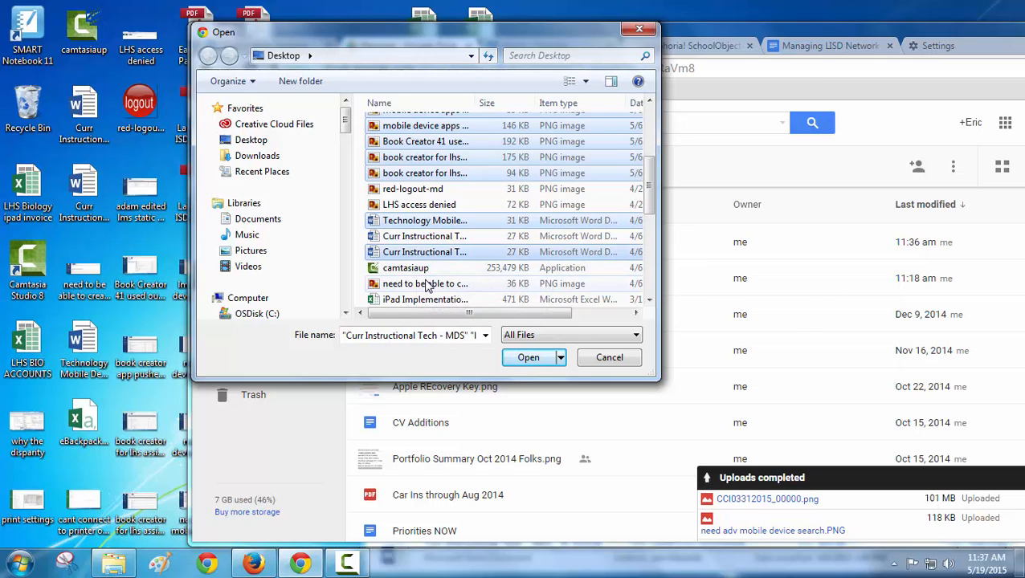
ctrl+click(424, 284)
ctrl+click(440, 193)
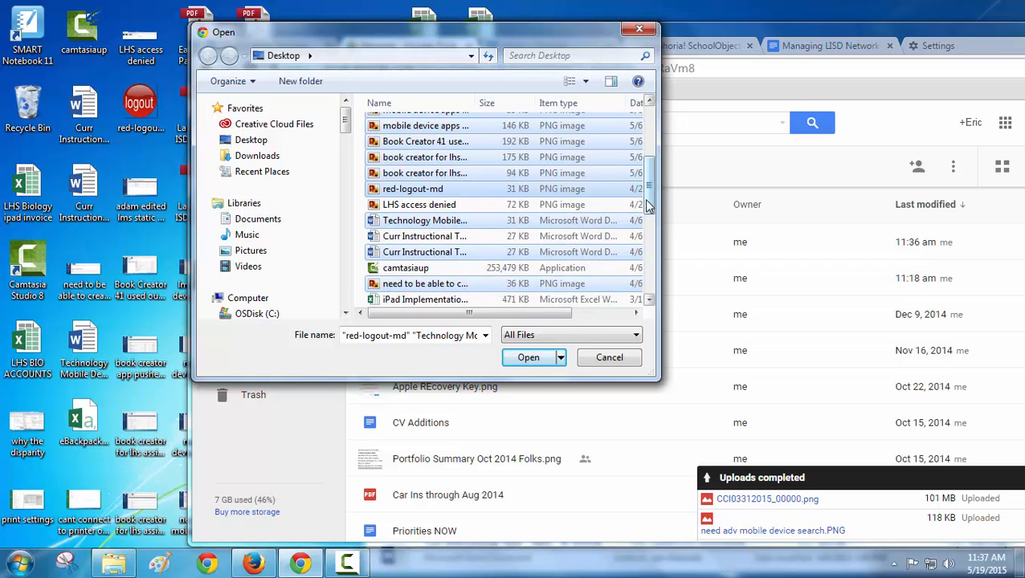
mouse_move(645, 203)
mouse_down()
mouse_move(647, 158)
mouse_move(649, 257)
mouse_move(647, 207)
mouse_up()
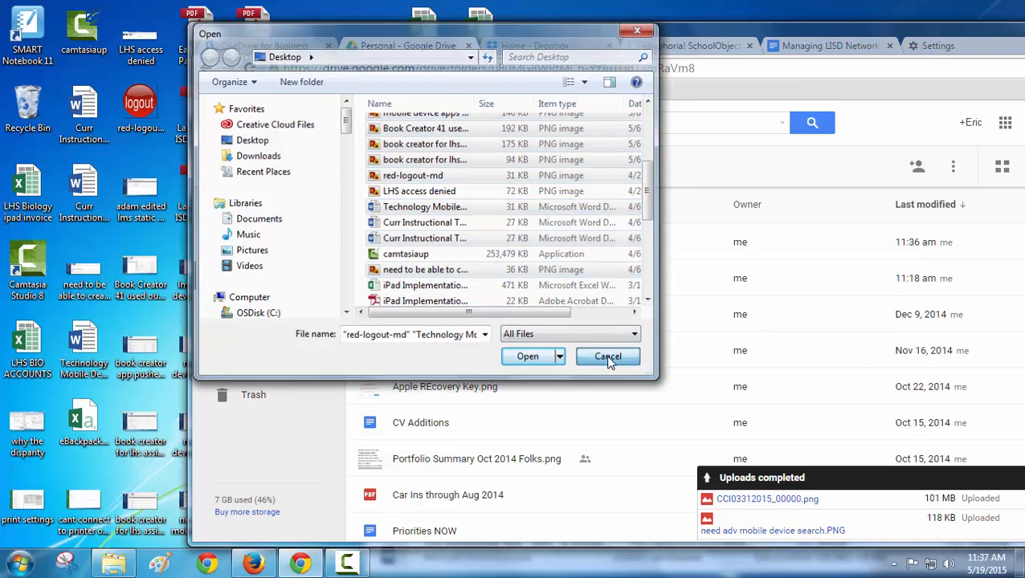
click(609, 359)
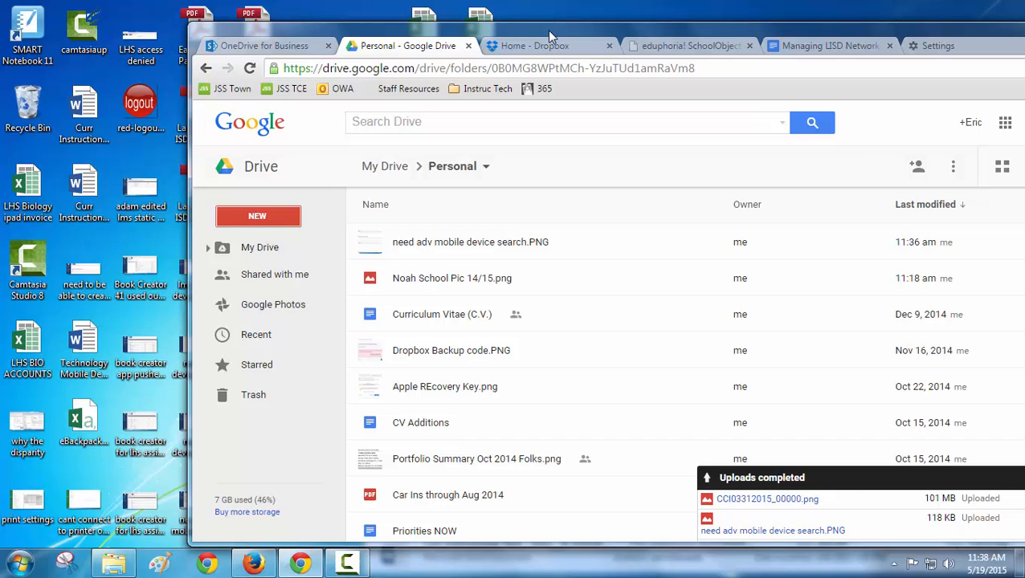
Minimize the browser and move the Desktop folder window aside to expose the desktop icons
drag(533, 27, 633, 18)
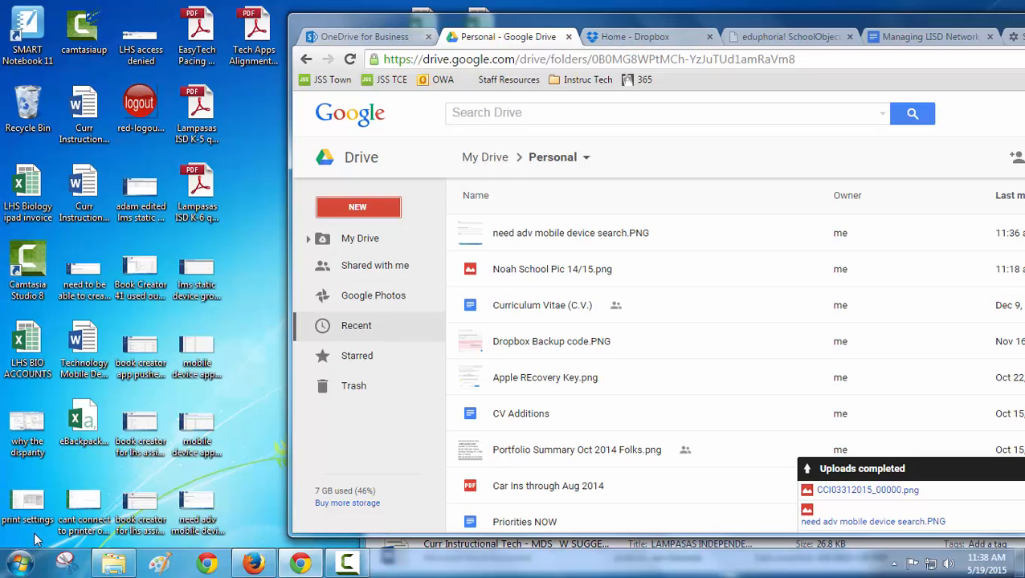
click(117, 568)
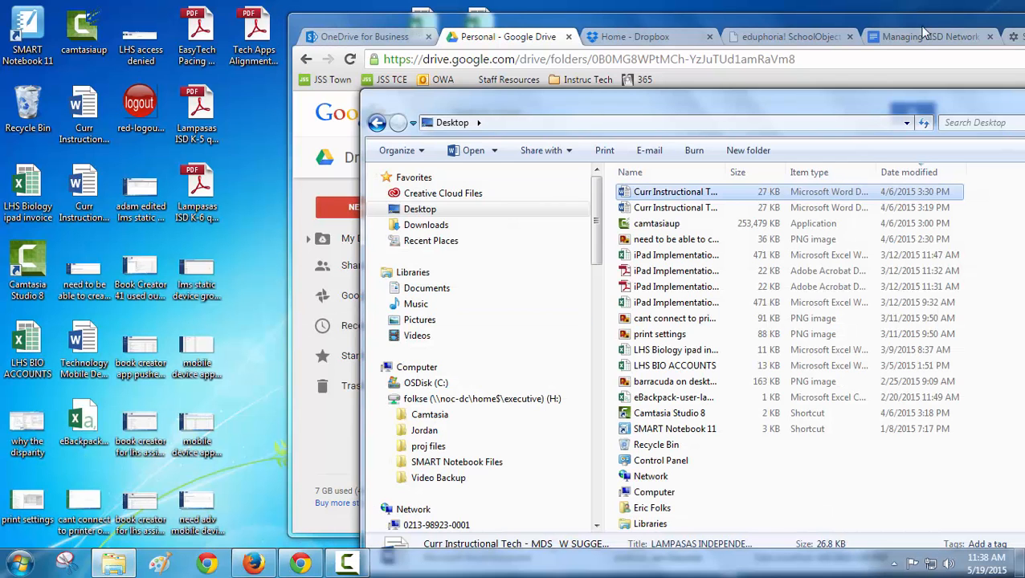
drag(923, 16, 776, 24)
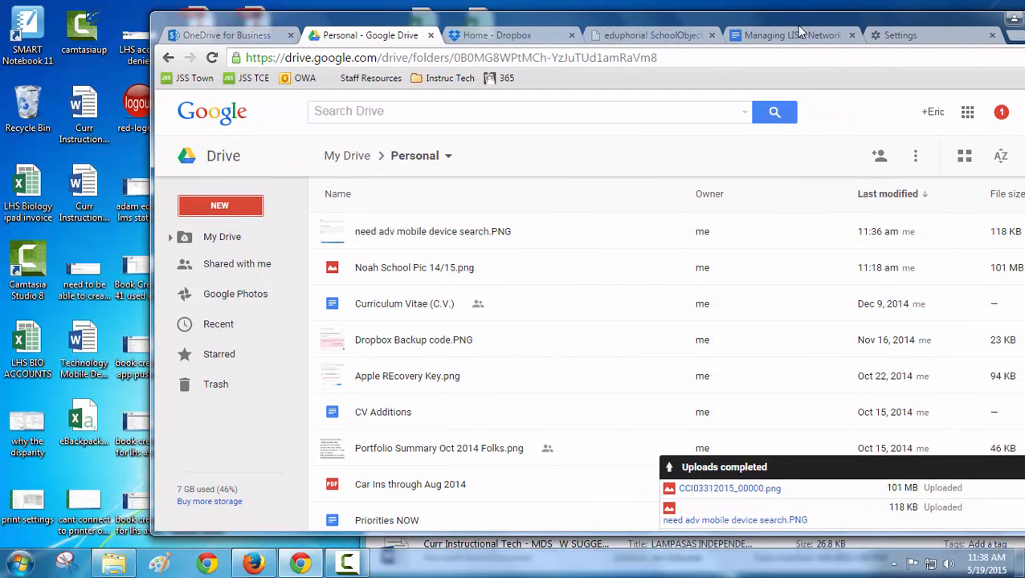
drag(966, 19, 867, 16)
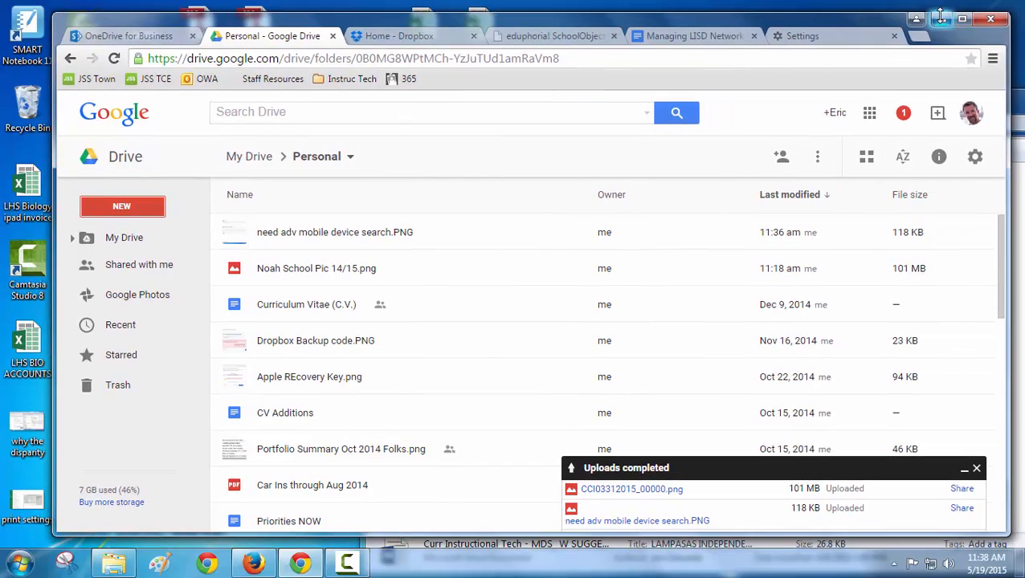
click(941, 19)
drag(786, 94, 832, 24)
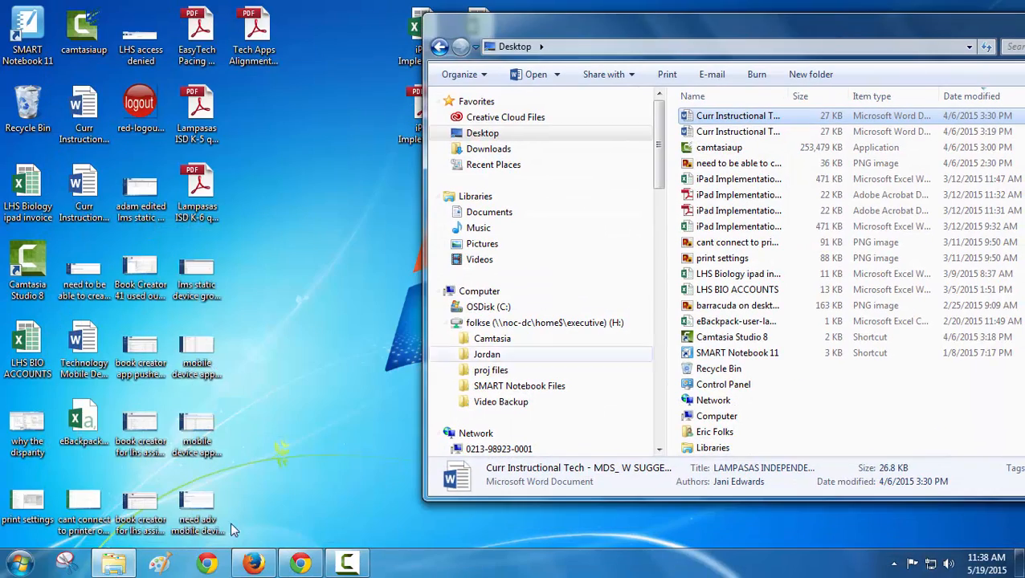
Open the H: network home drive in a new Explorer window and arrange it beside the Desktop folder window
click(24, 554)
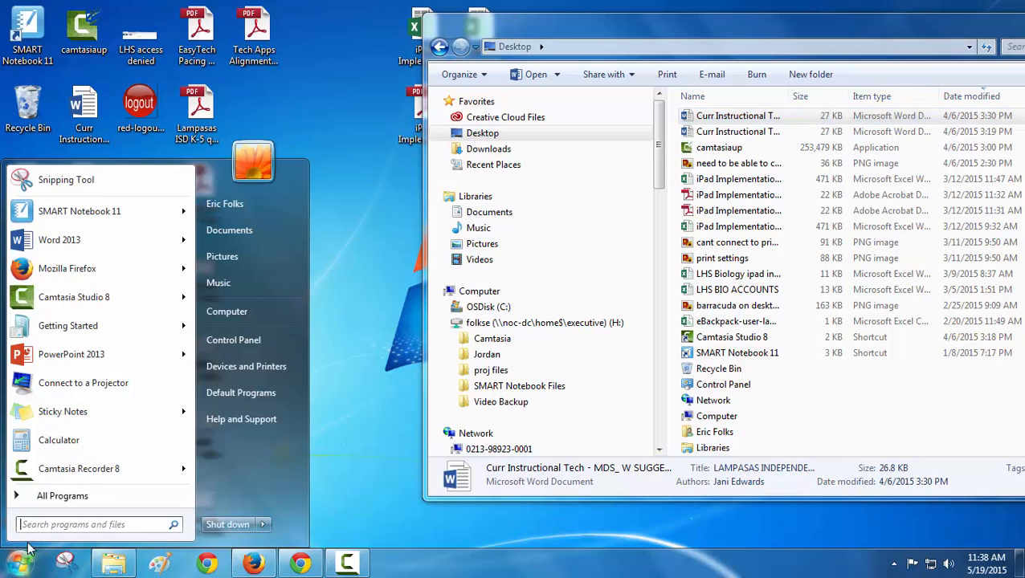
click(239, 313)
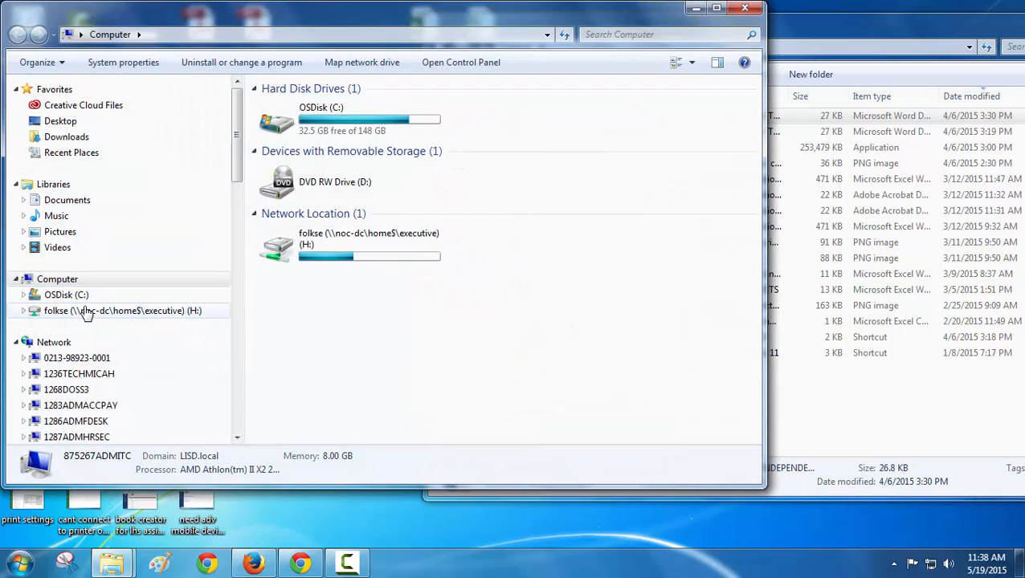
click(87, 313)
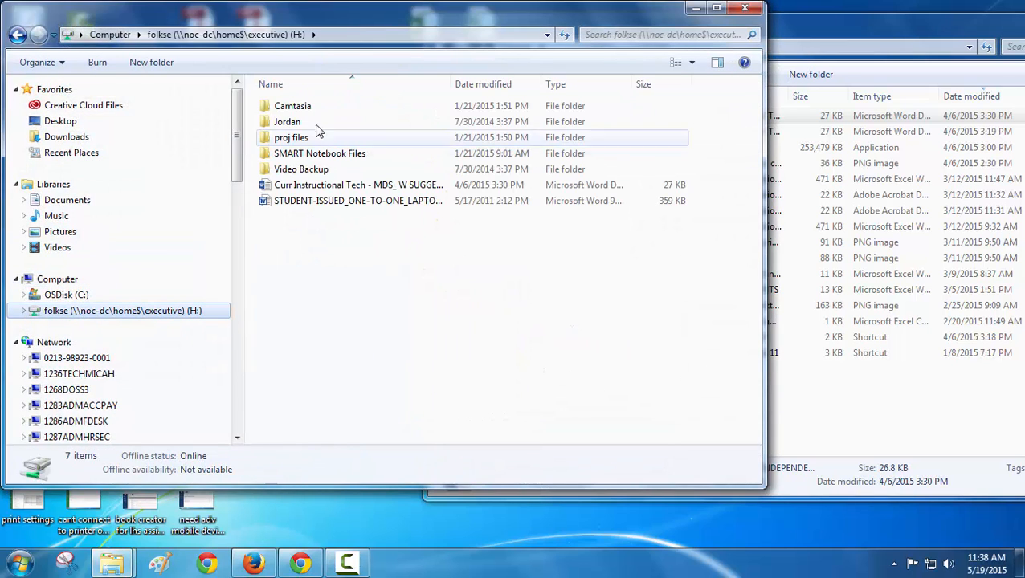
drag(342, 43, 339, 48)
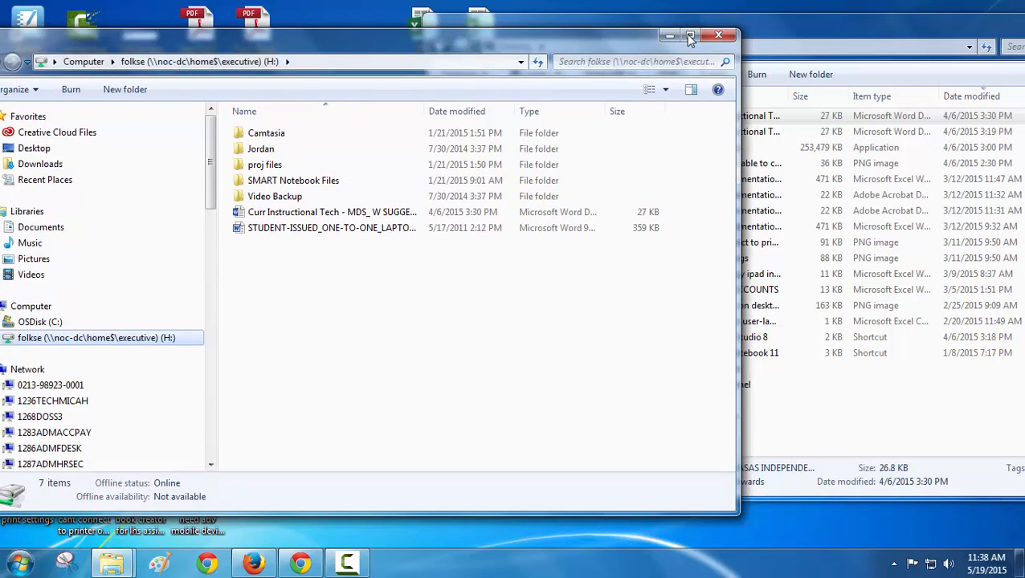
click(772, 30)
drag(622, 33, 769, 35)
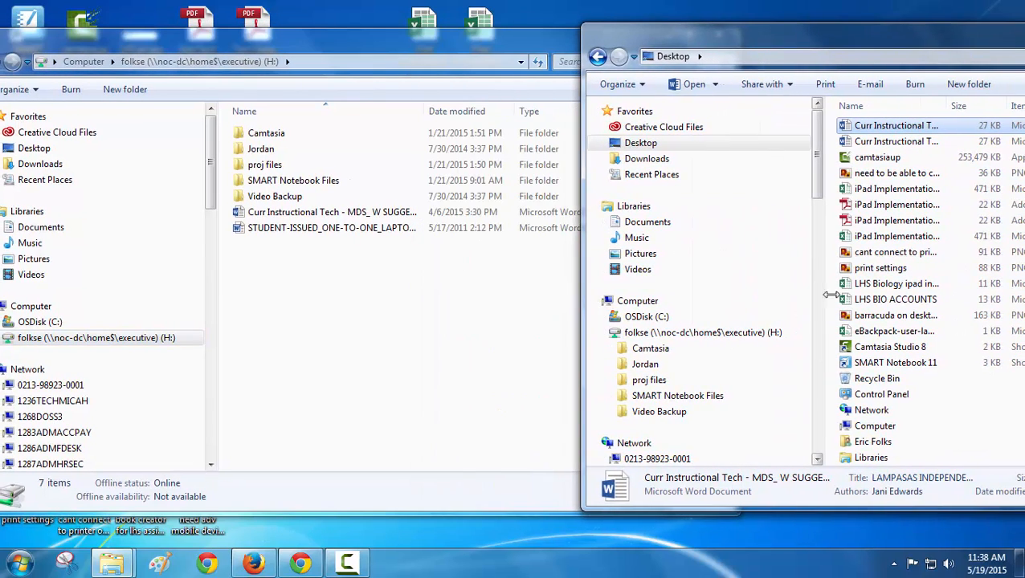
Cut the top two Curr Instructional Tech documents, both iPad Implementation PDFs, the spreadsheet just below them and the cant connect to printer image from Desktop
ctrl+click(901, 142)
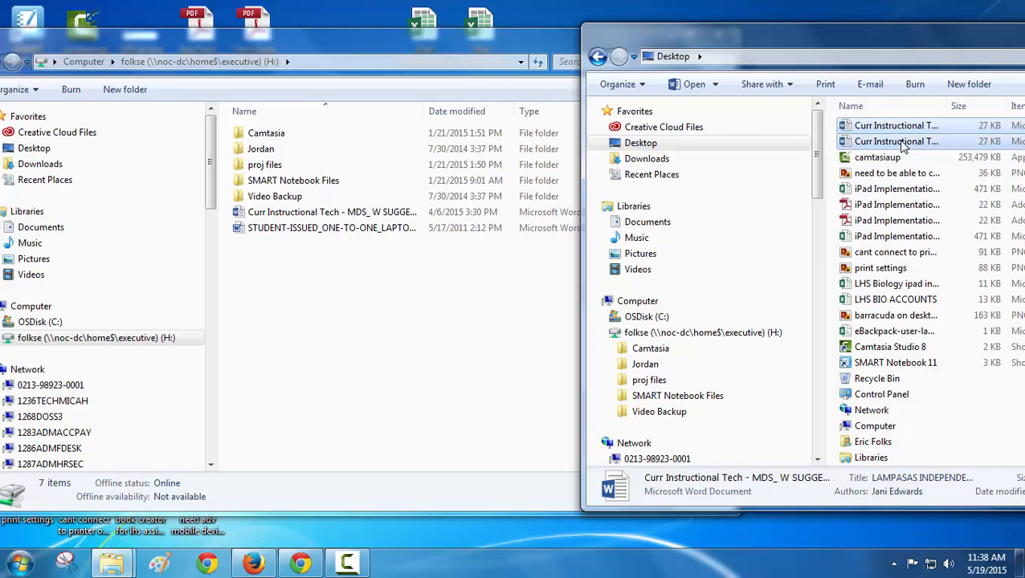
ctrl+click(891, 205)
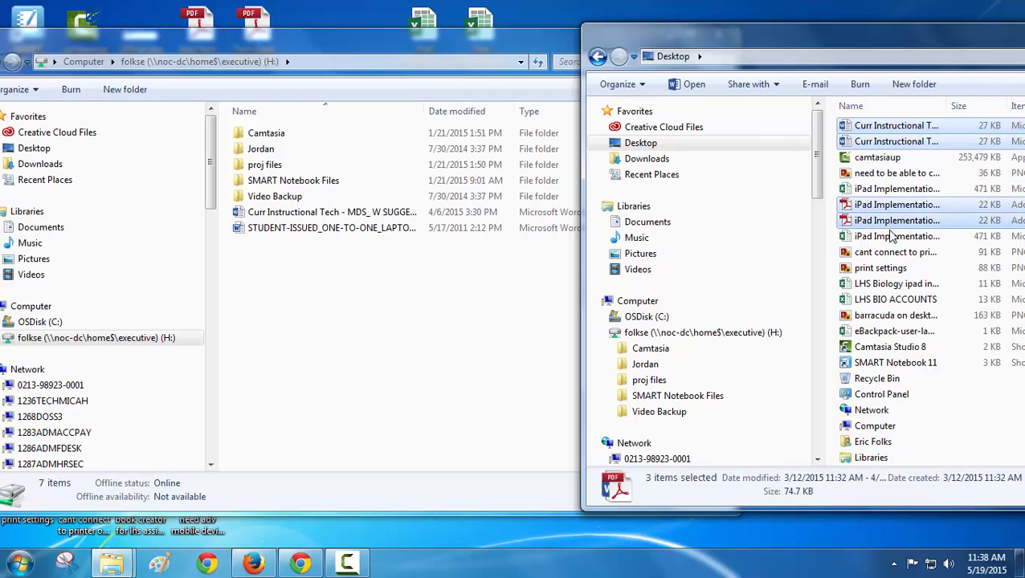
ctrl+click(892, 221)
ctrl+click(891, 237)
ctrl+click(892, 254)
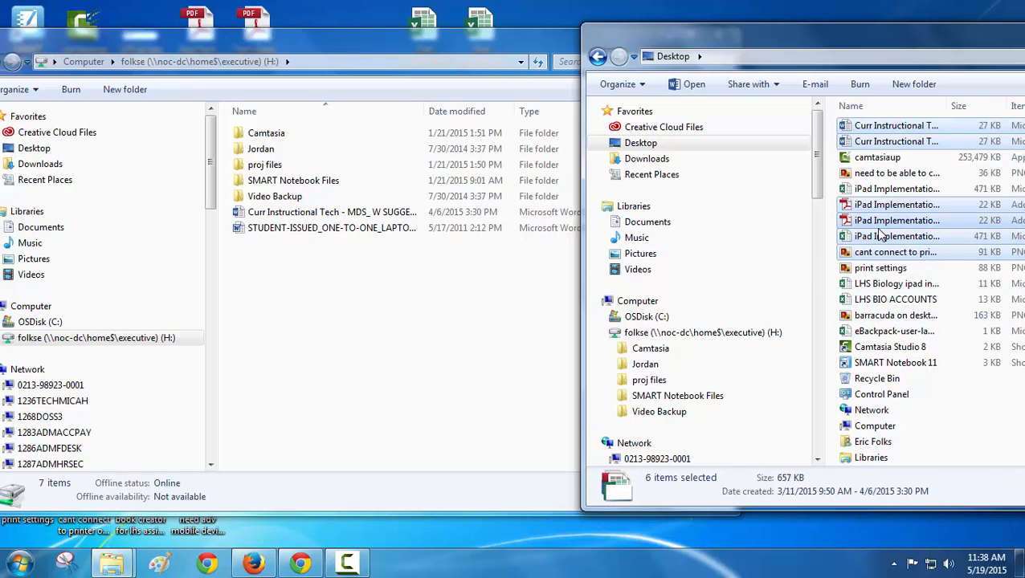
right_click(881, 234)
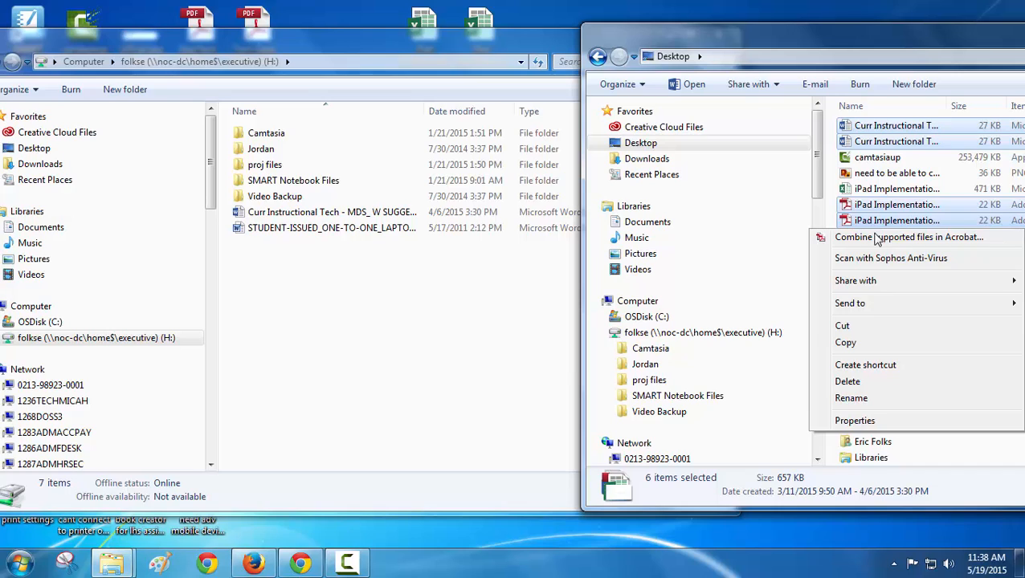
click(846, 341)
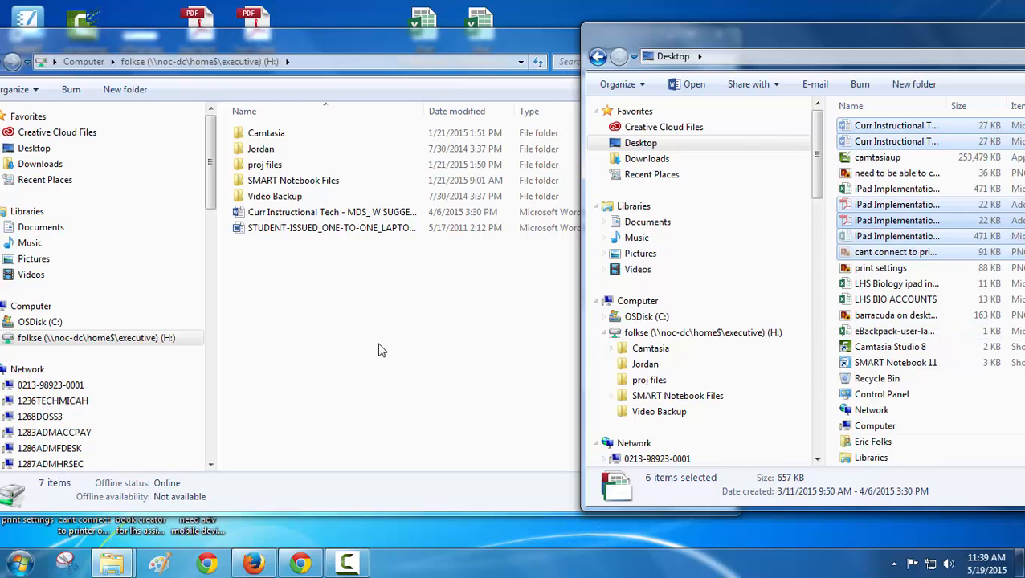
Paste the cut files into the H: network home drive, keeping both copies of the duplicate document, and shift the window fully into view
right_click(339, 326)
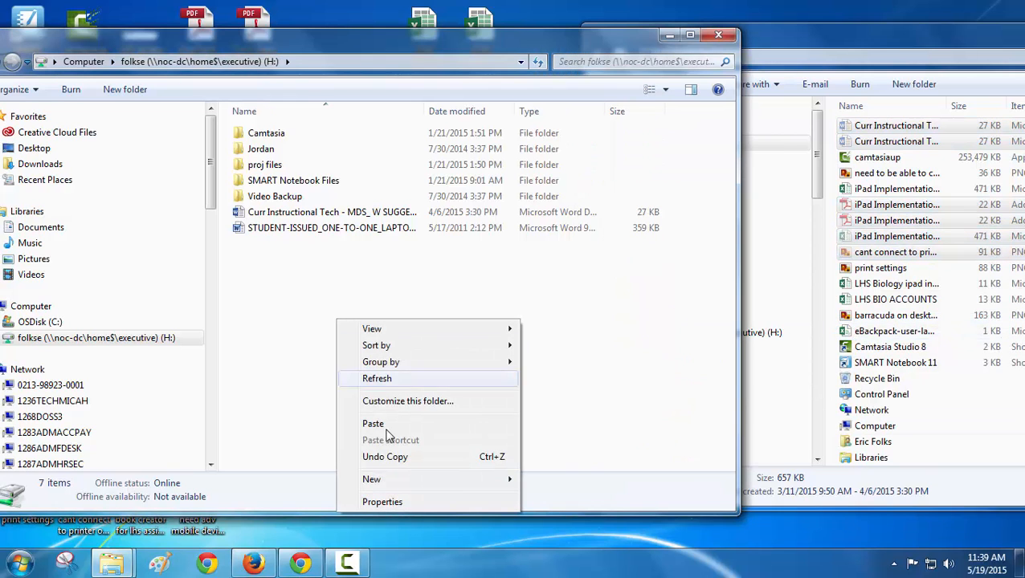
click(388, 425)
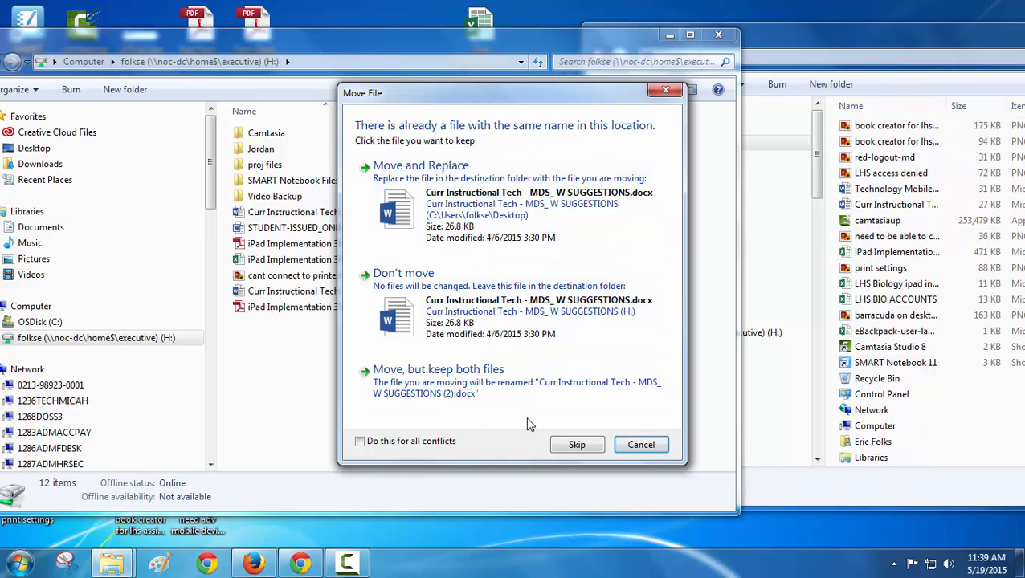
click(477, 383)
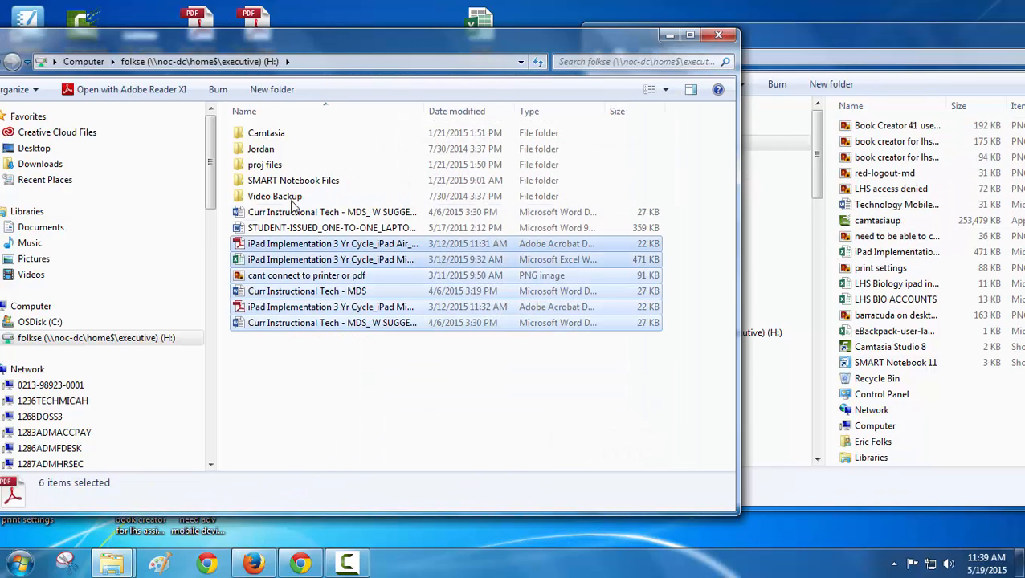
drag(334, 49, 387, 39)
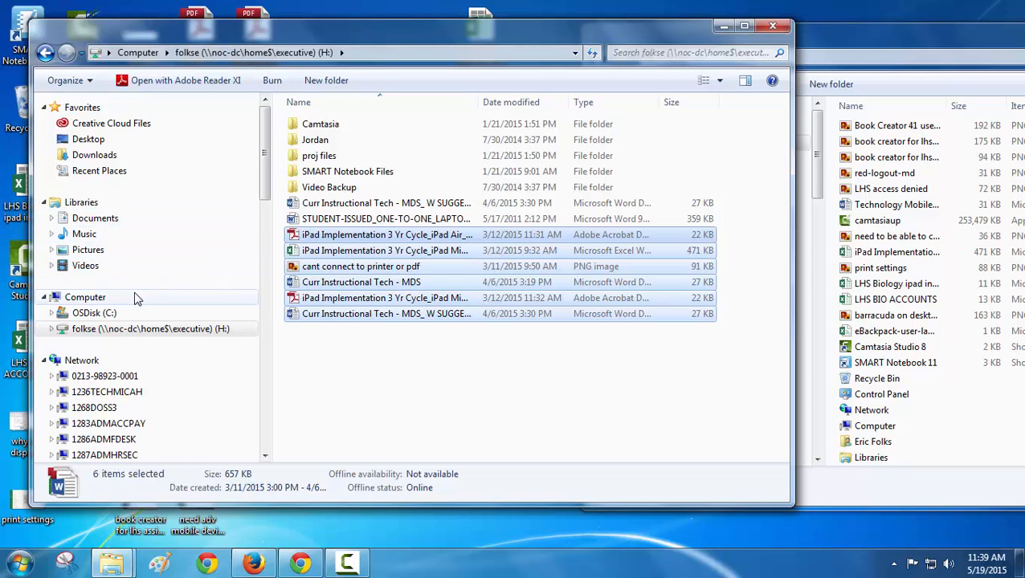
Switch to Chrome and bring up the Managing LISD Network Profiles document
click(302, 565)
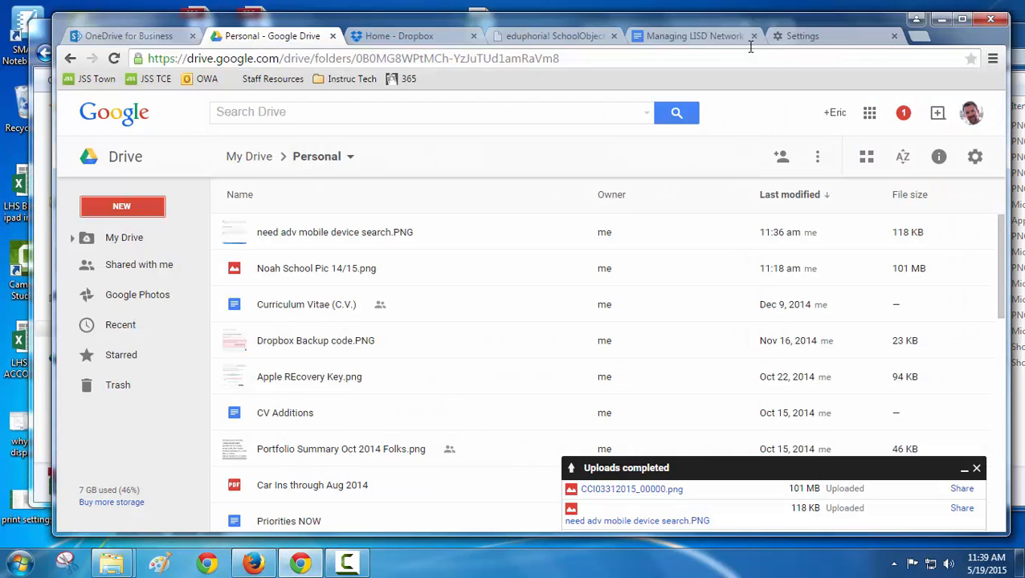
click(698, 37)
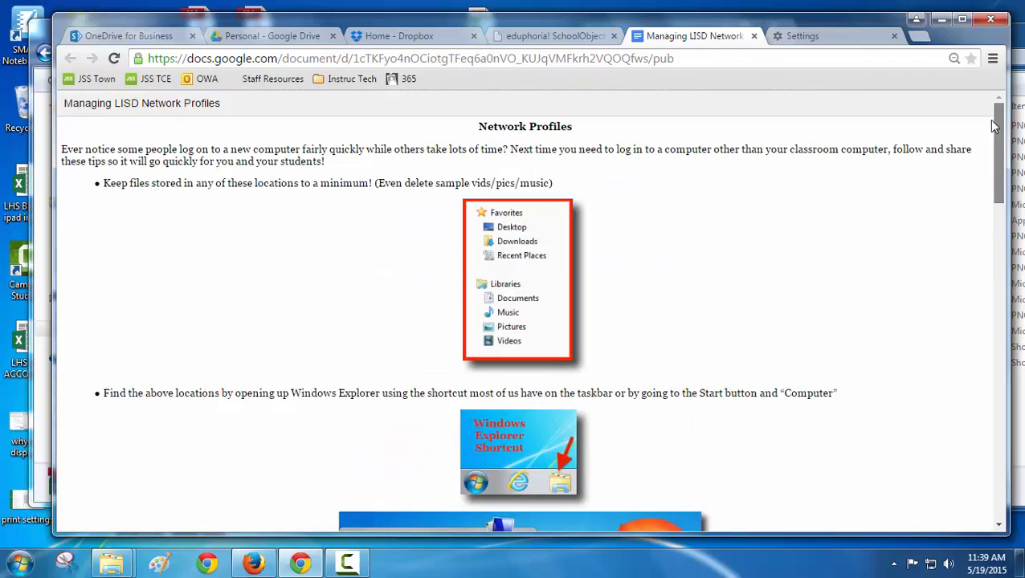